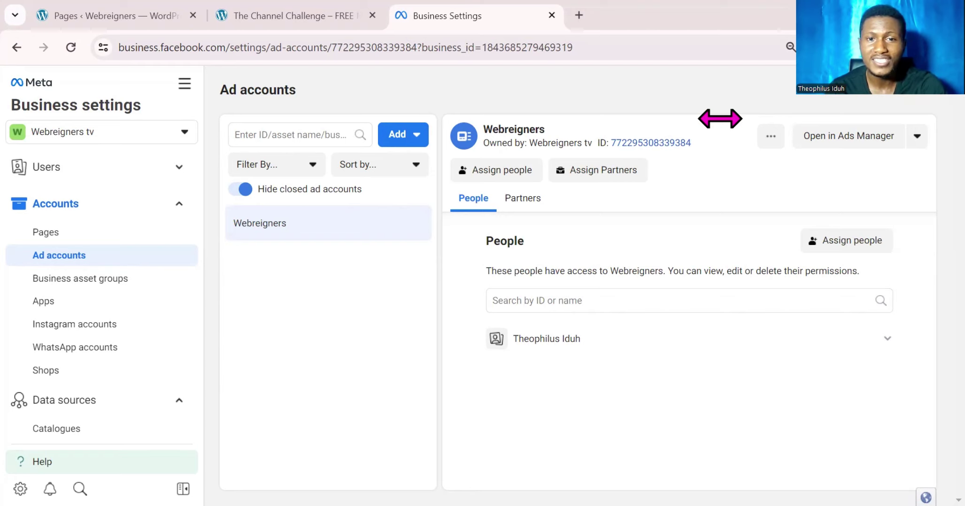
Expand Data sources in the sidebar and go to the Pixels page.
scroll(182, 220, "down", 4)
left_click(179, 211)
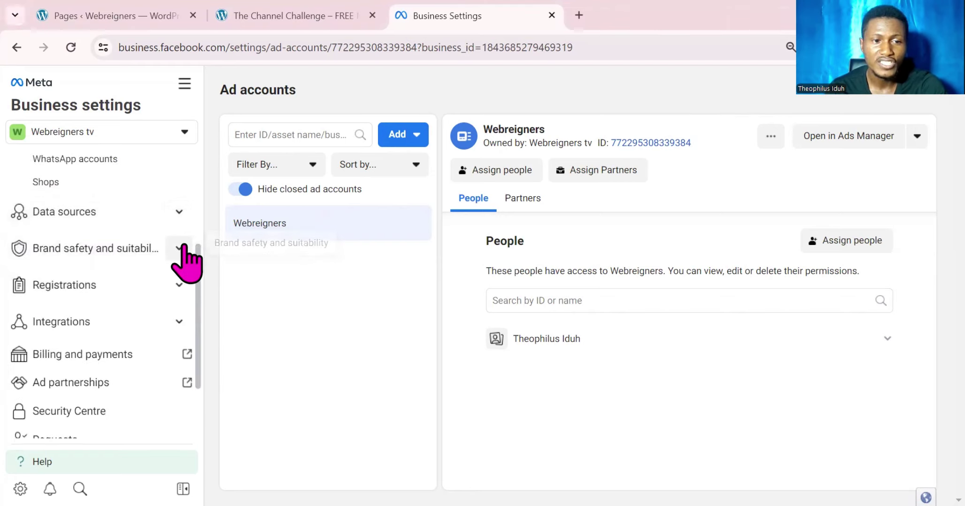
left_click(179, 212)
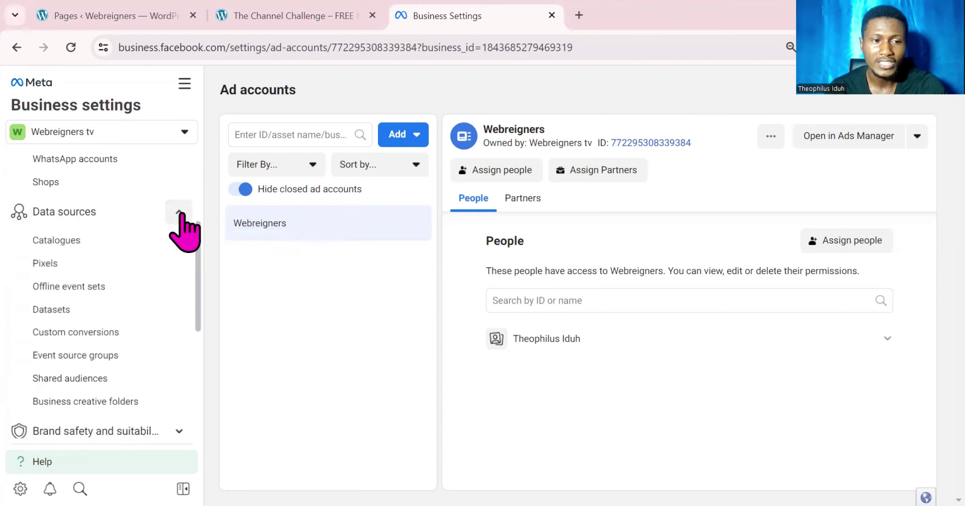
left_click(113, 263)
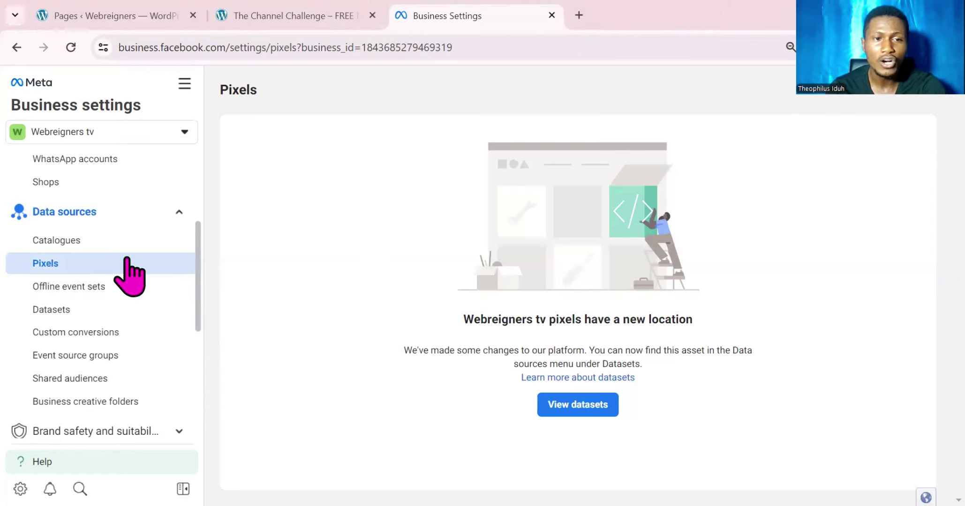
Open the Datasets list under Data sources, showing Dead pixel 2 and Dead Pixel.
scroll(129, 276, "down", 4)
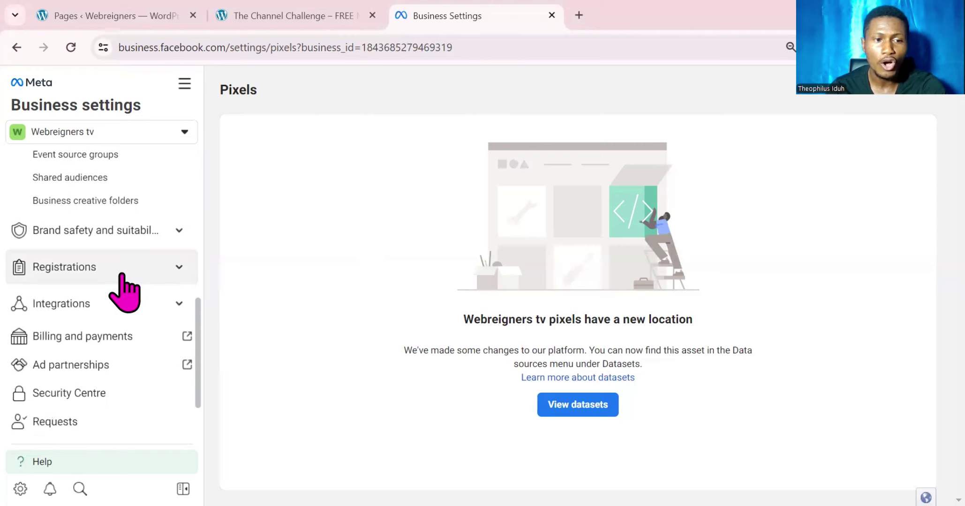
scroll(124, 279, "up", 2)
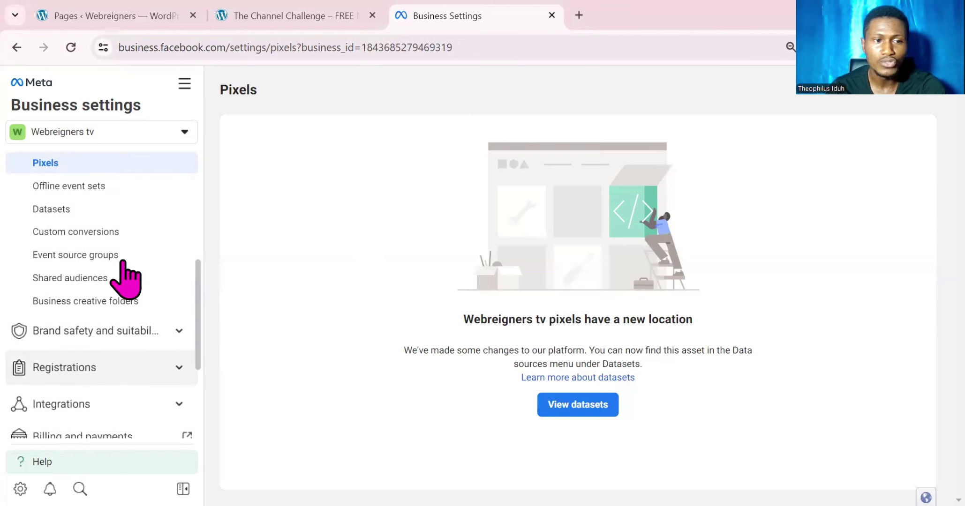
left_click(108, 209)
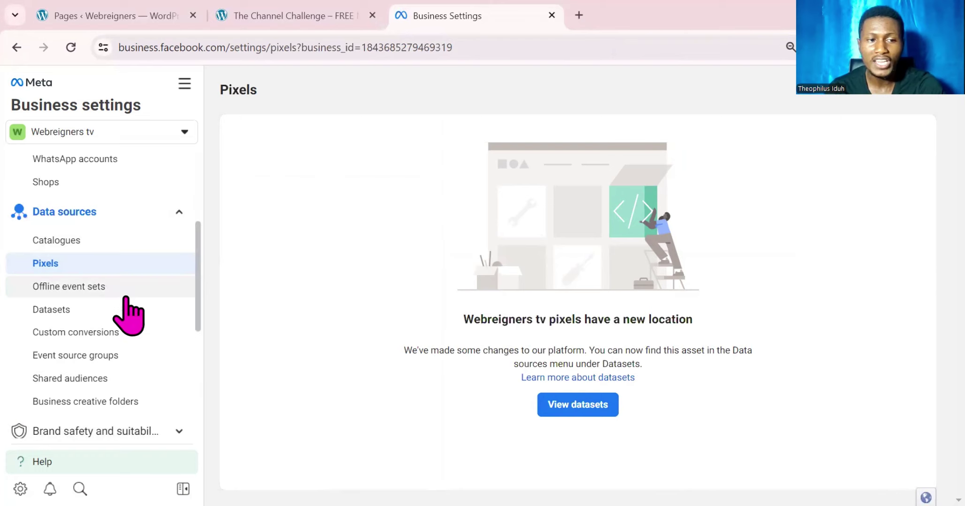
scroll(124, 300, "down", 2)
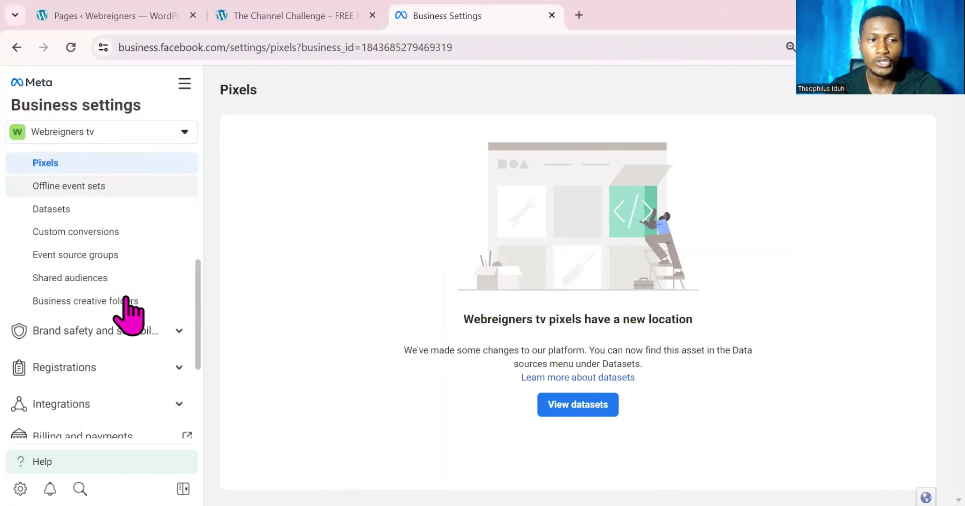
left_click(123, 210)
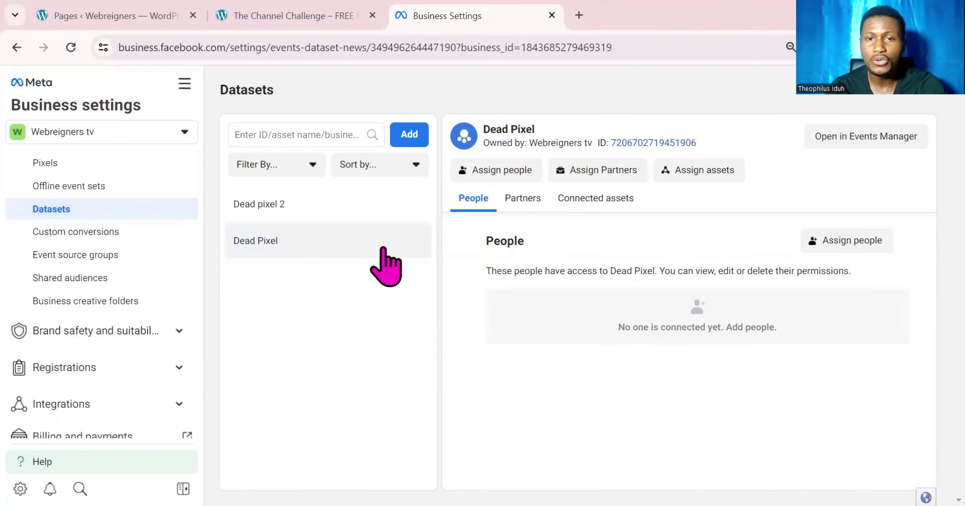
Begin adding a new dataset from the Datasets list.
left_click(409, 134)
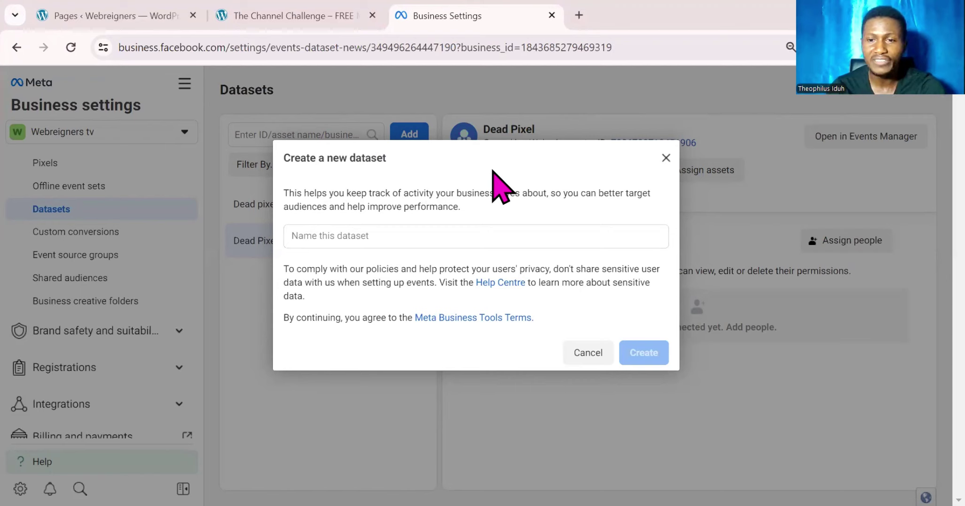
Create a new dataset named 'Web pixel'.
left_click(439, 235)
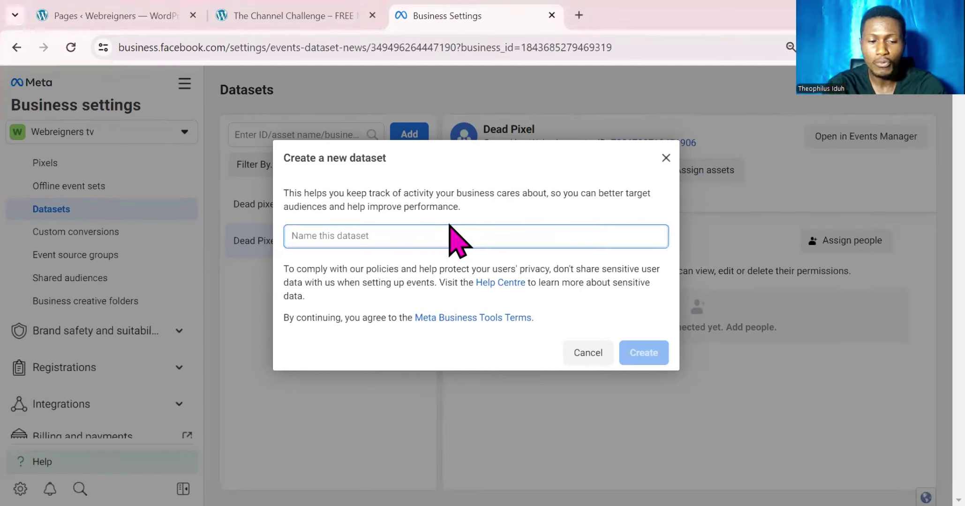
type("Web pix")
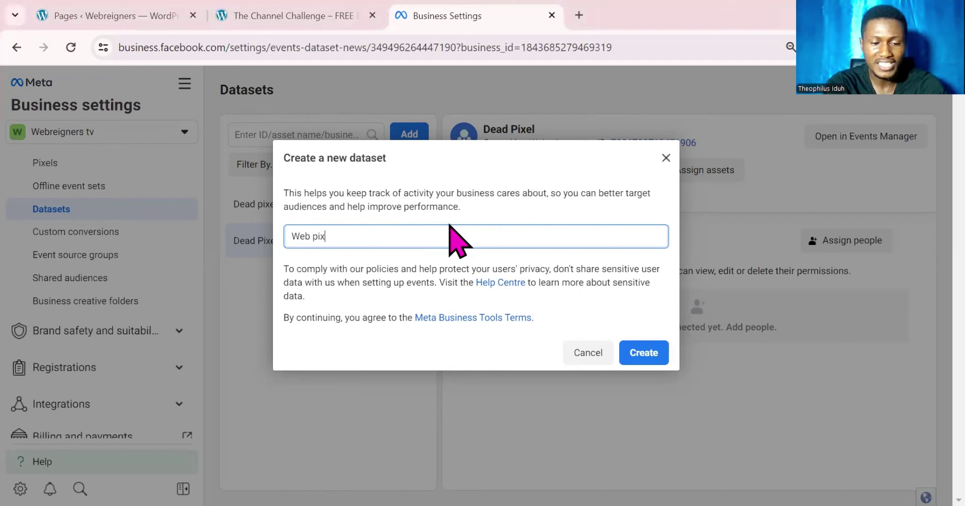
type("el")
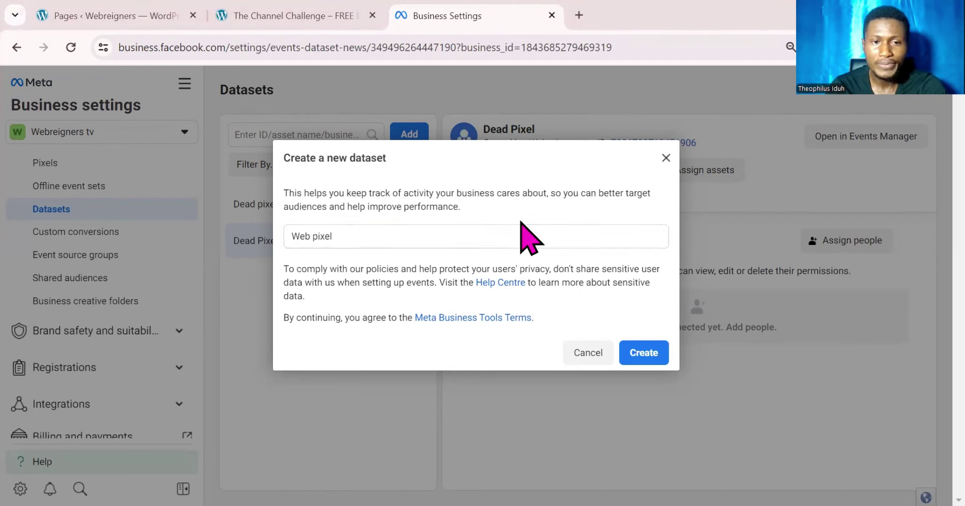
left_click(644, 356)
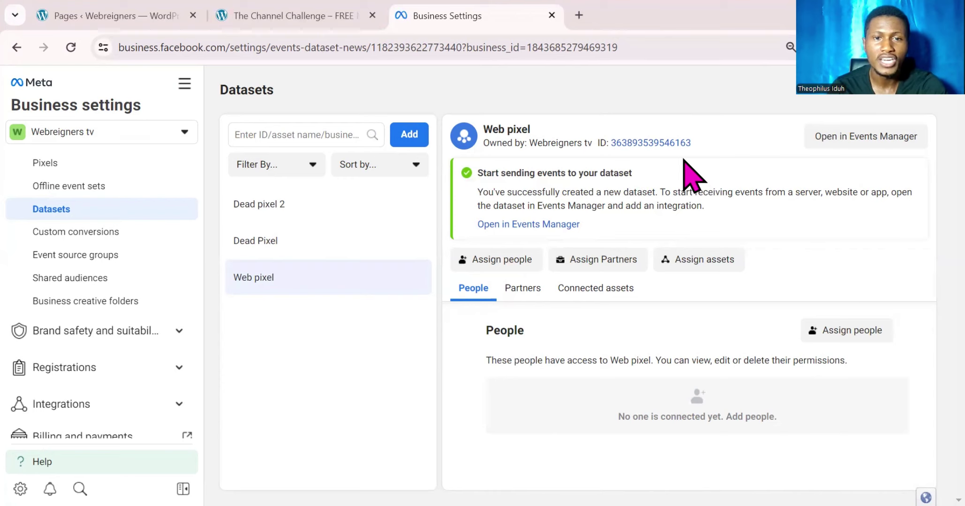
Copy the Web pixel dataset ID and view its empty Connected assets section.
left_click(667, 142)
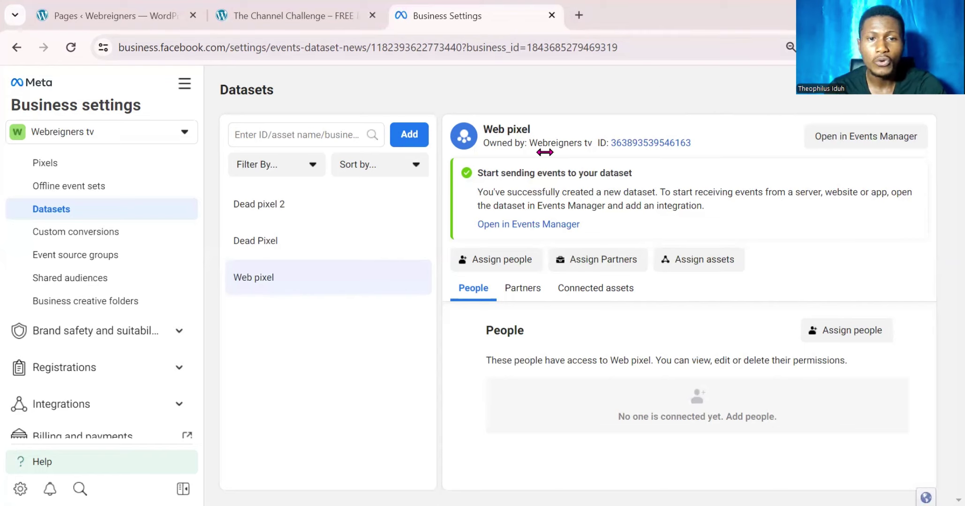
left_click(624, 286)
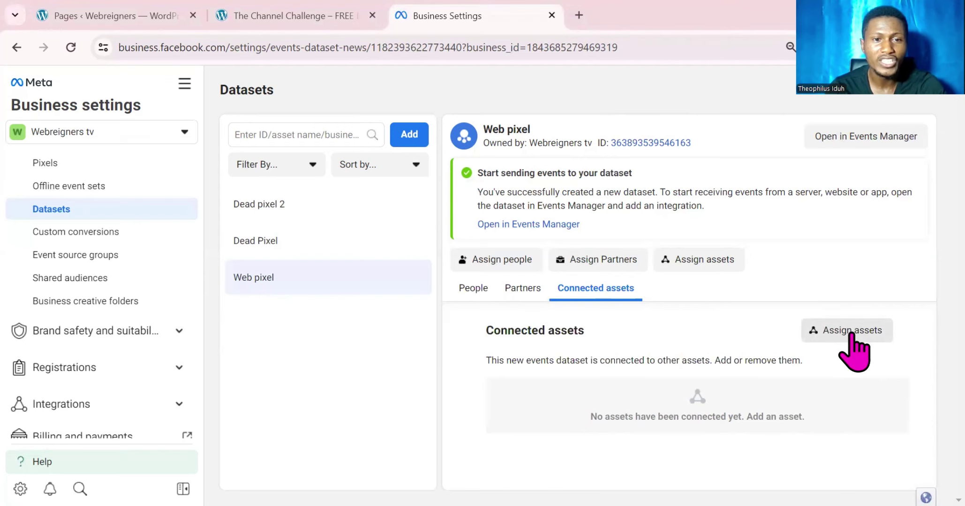
Assign the Webreigners ad account to the Web pixel dataset as a connected asset.
left_click(850, 331)
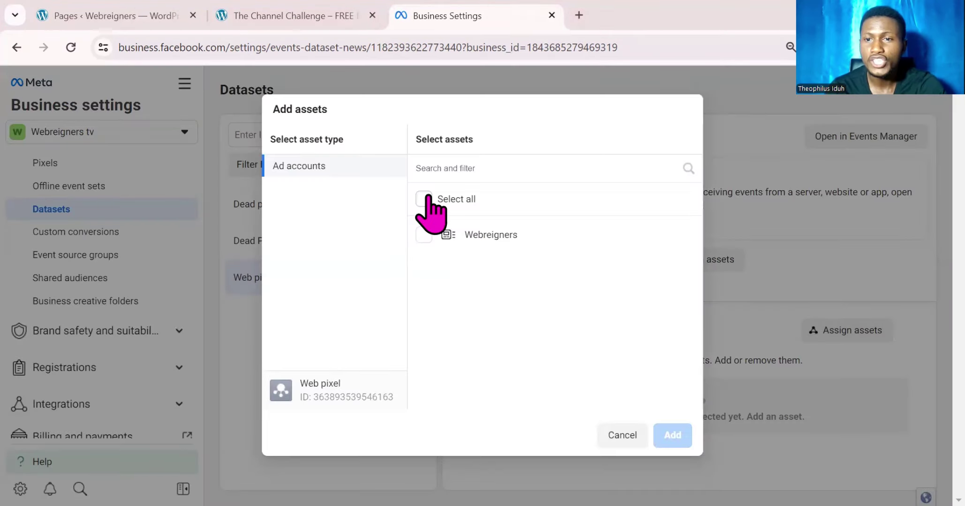
left_click(424, 198)
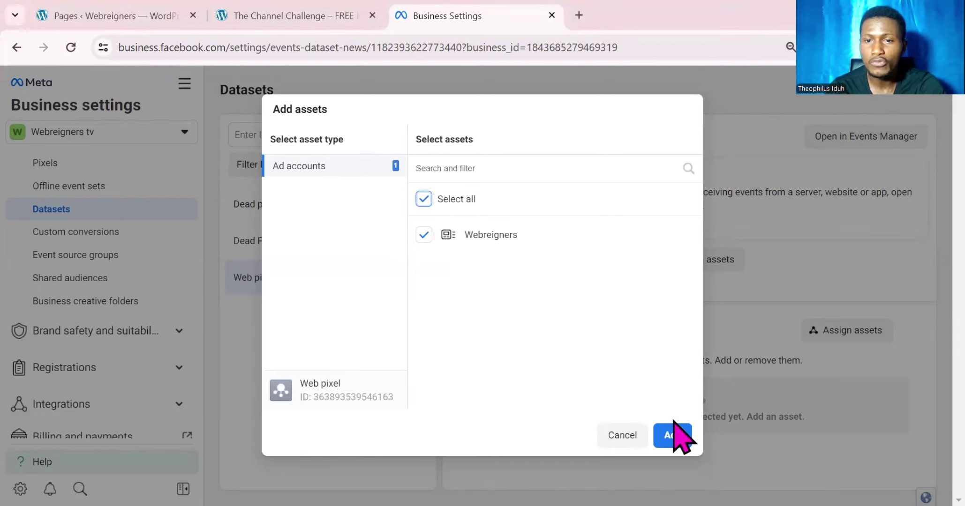
left_click(674, 445)
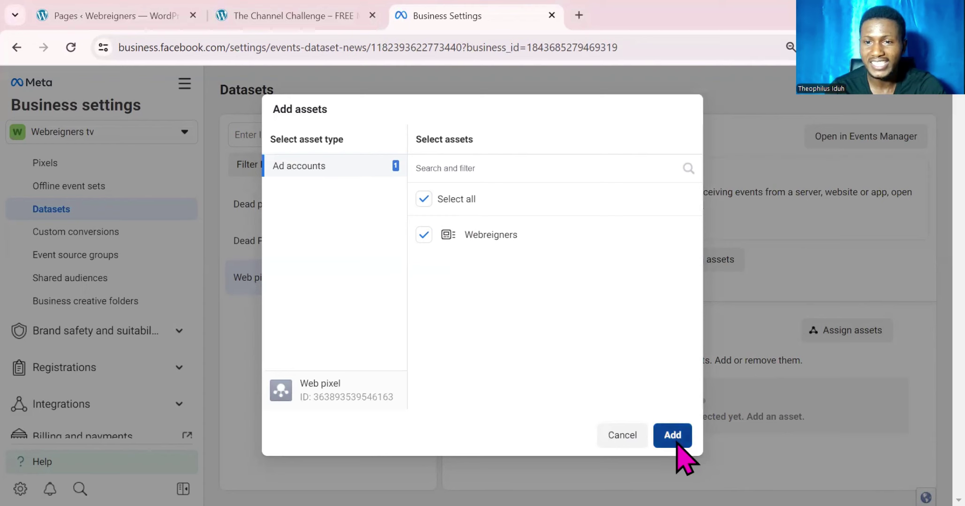
left_click(580, 268)
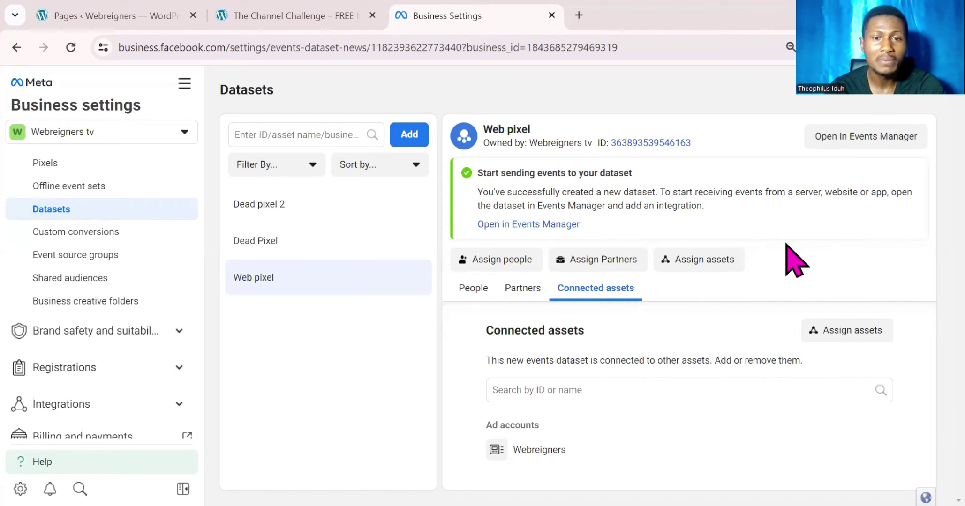
Open Web pixel in Events Manager and review its Overview setup options.
left_click(886, 139)
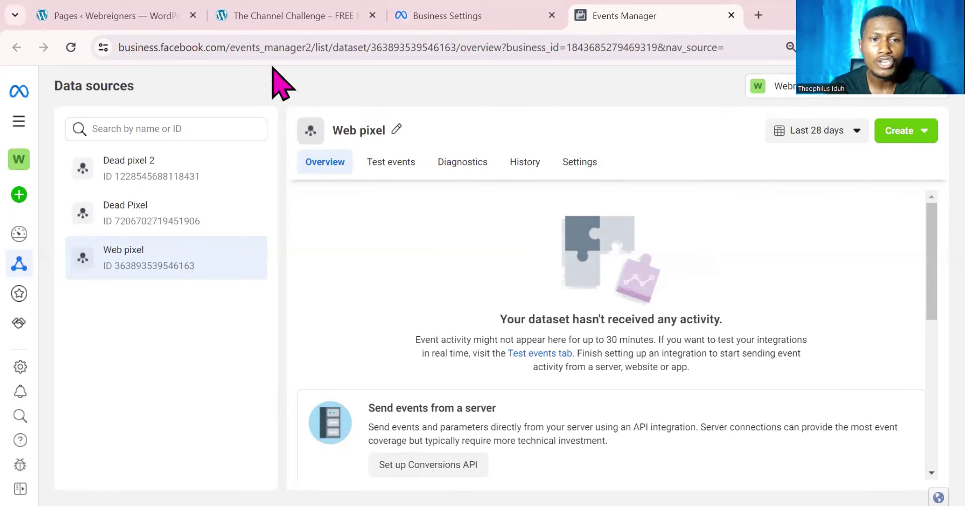
left_click(149, 19)
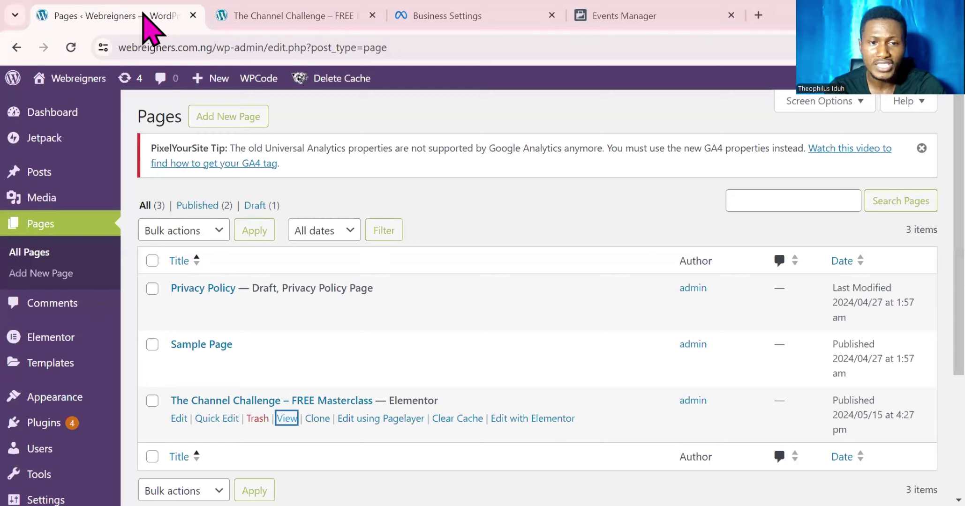
left_click(648, 19)
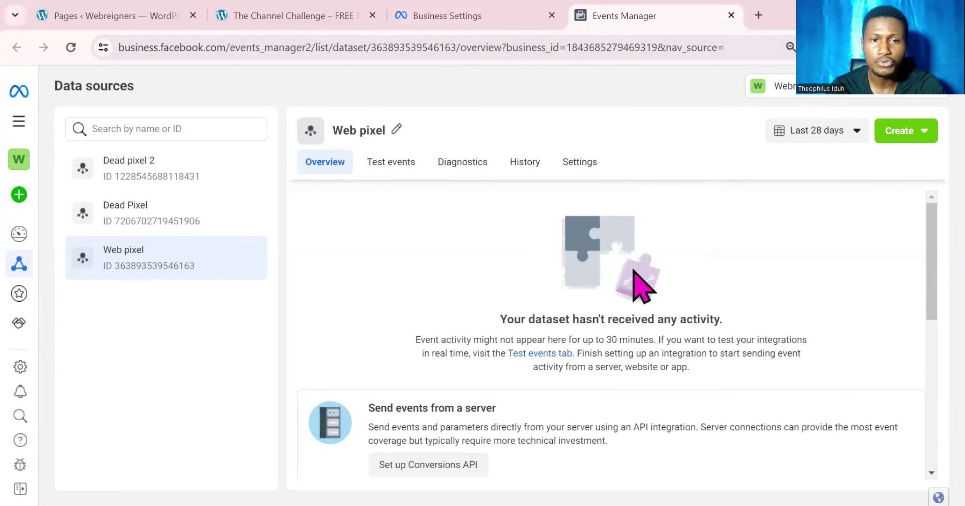
scroll(633, 270, "down", 6)
scroll(631, 269, "up", 2)
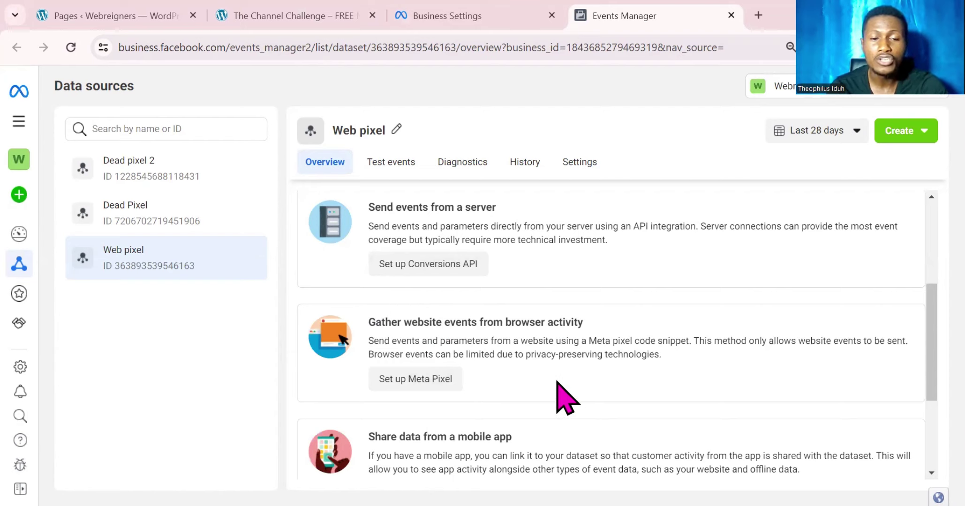
Set up the Meta Pixel with manual code installation to reveal the base code.
left_click(441, 382)
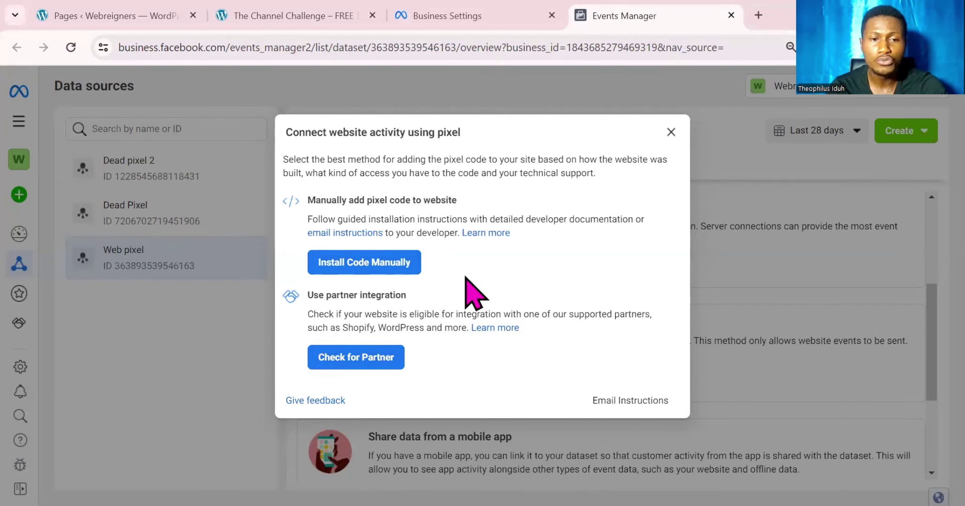
left_click(389, 270)
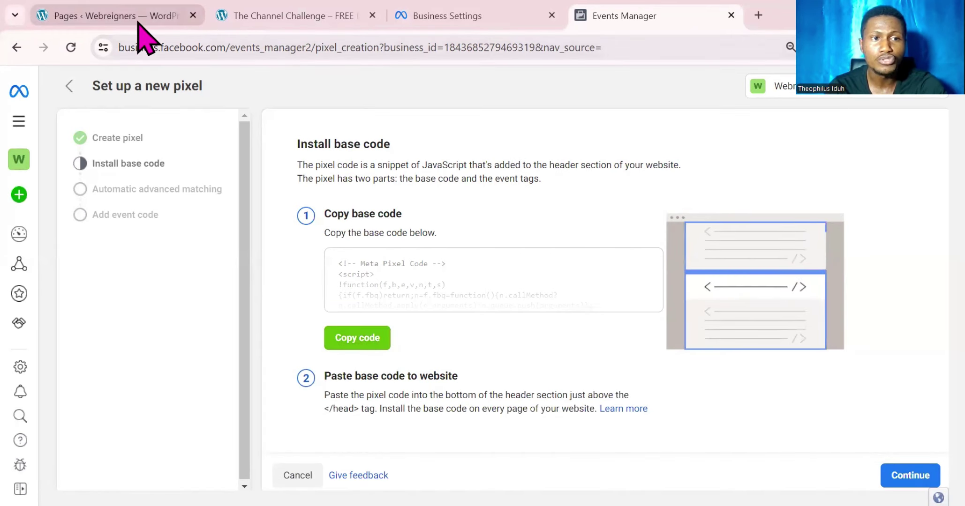
In the WordPress admin, go to Plugins > Add New Plugin and focus the plugin search.
left_click(151, 15)
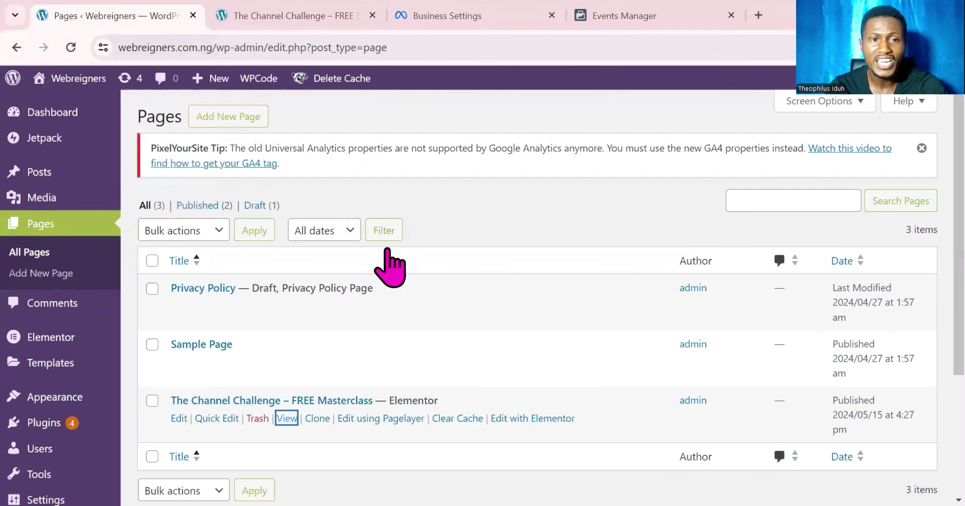
scroll(87, 309, "down", 2)
mouse_move(88, 293)
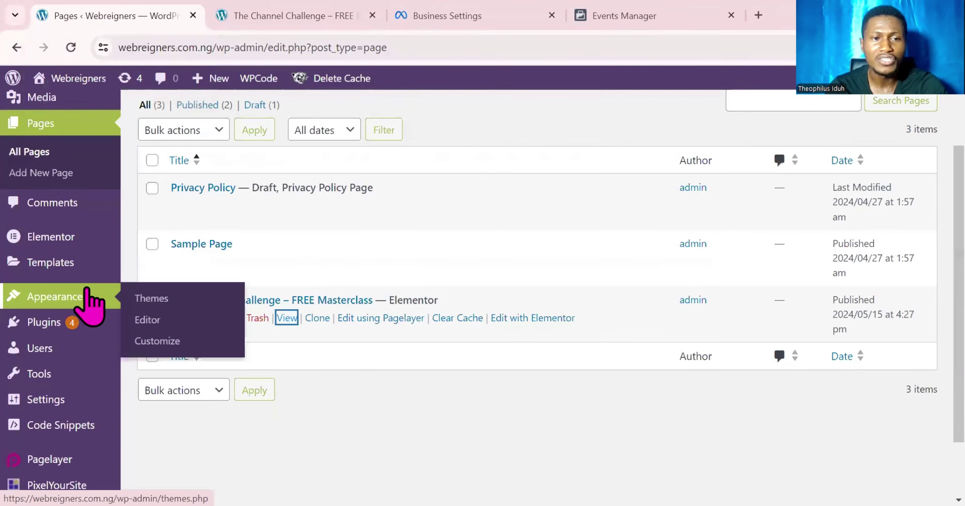
mouse_move(311, 271)
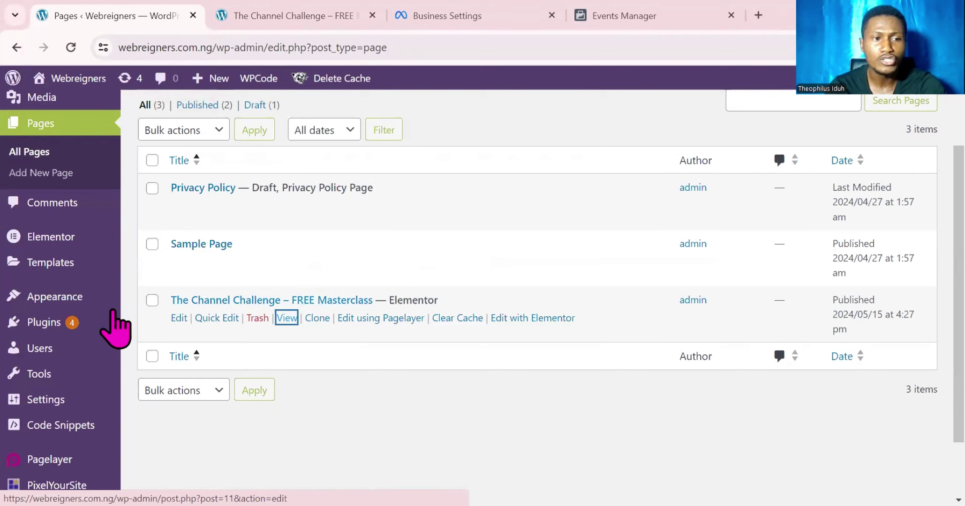
scroll(72, 232, "up", 2)
scroll(82, 207, "down", 4)
mouse_move(89, 258)
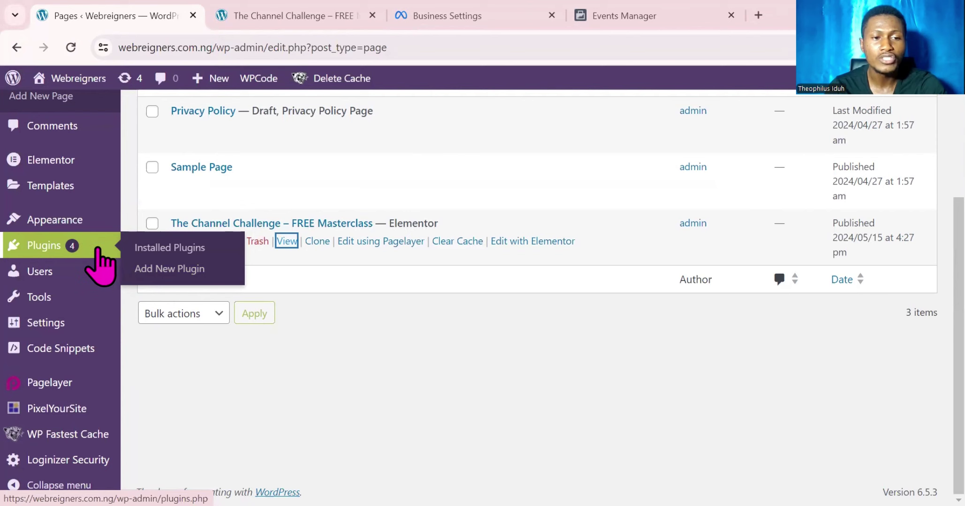
left_click(160, 272)
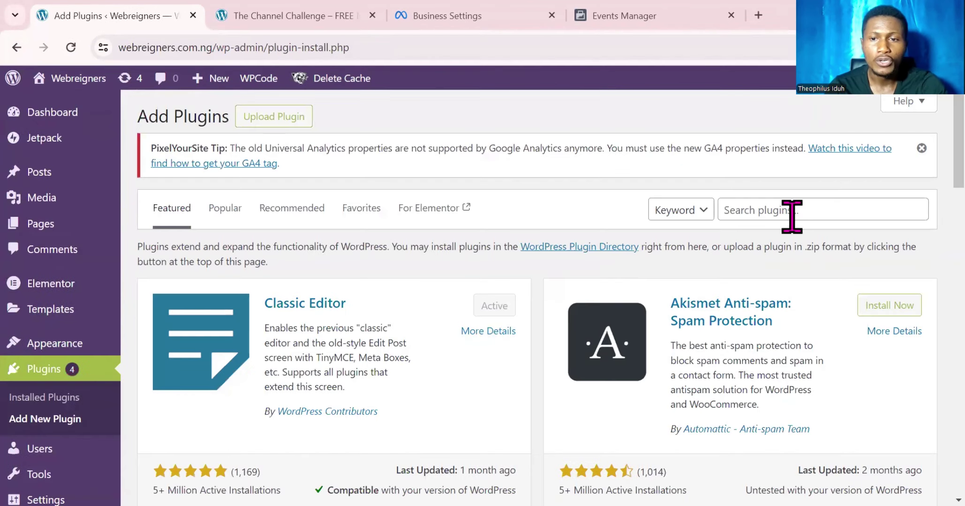
left_click(792, 217)
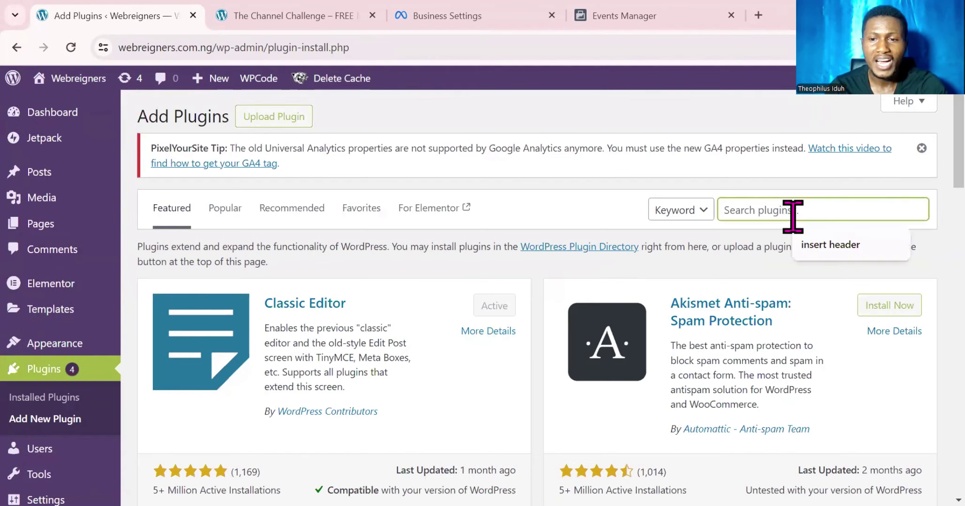
Search plugins for 'insert header' and confirm WPCode Insert Headers and Footers is already active.
left_click(816, 255)
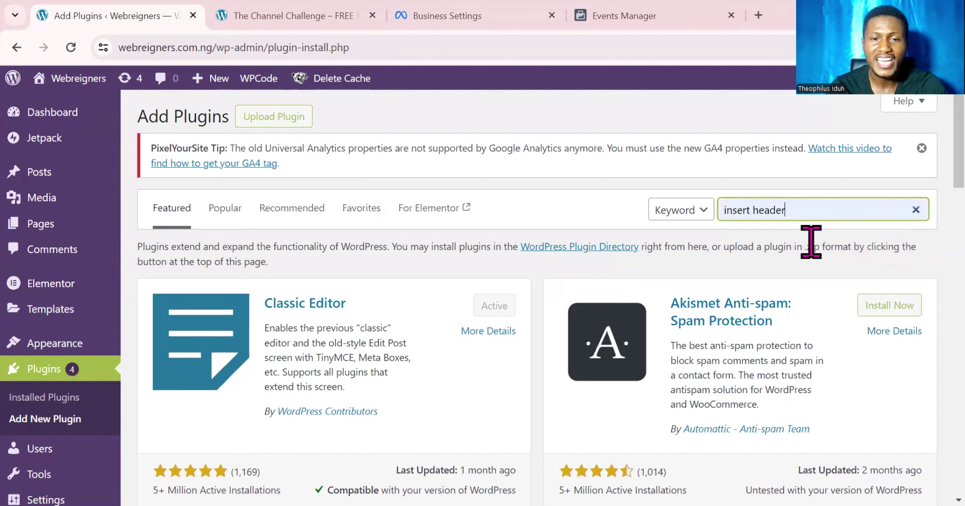
scroll(510, 329, "down", 2)
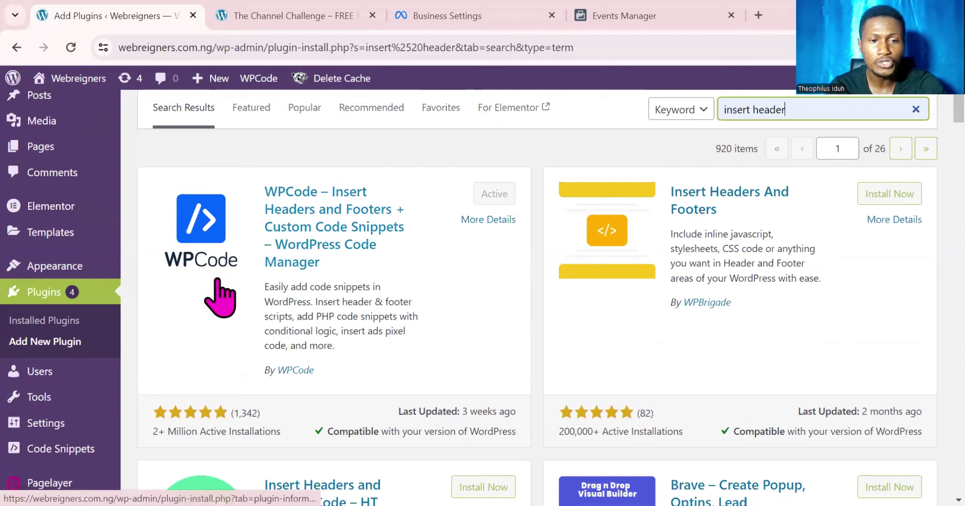
mouse_move(150, 446)
left_mouse_down()
mouse_move(226, 437)
mouse_move(153, 452)
left_mouse_up()
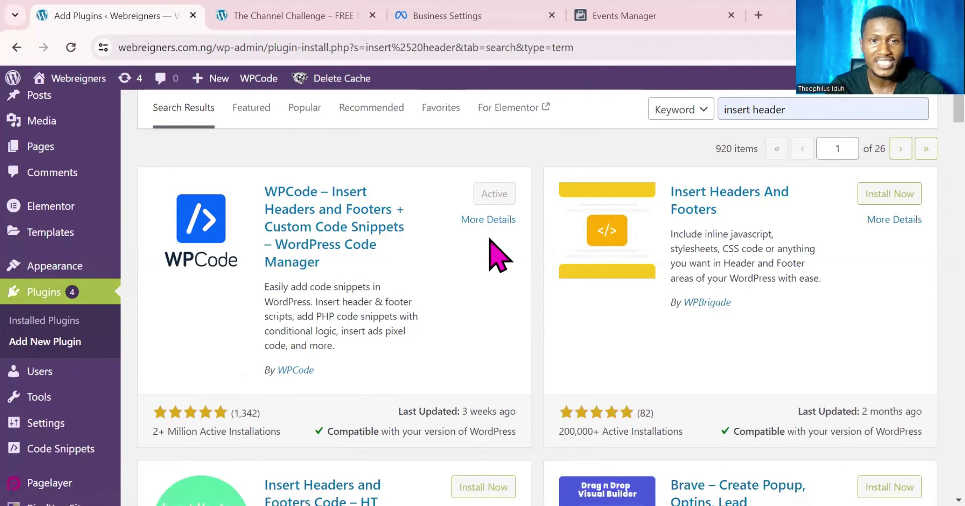
scroll(403, 230, "down", 2)
mouse_move(108, 344)
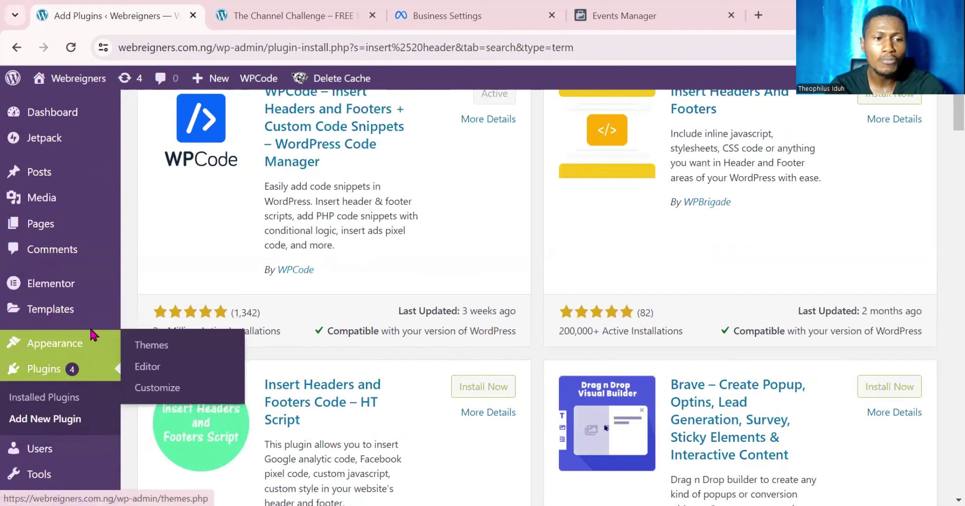
mouse_move(85, 333)
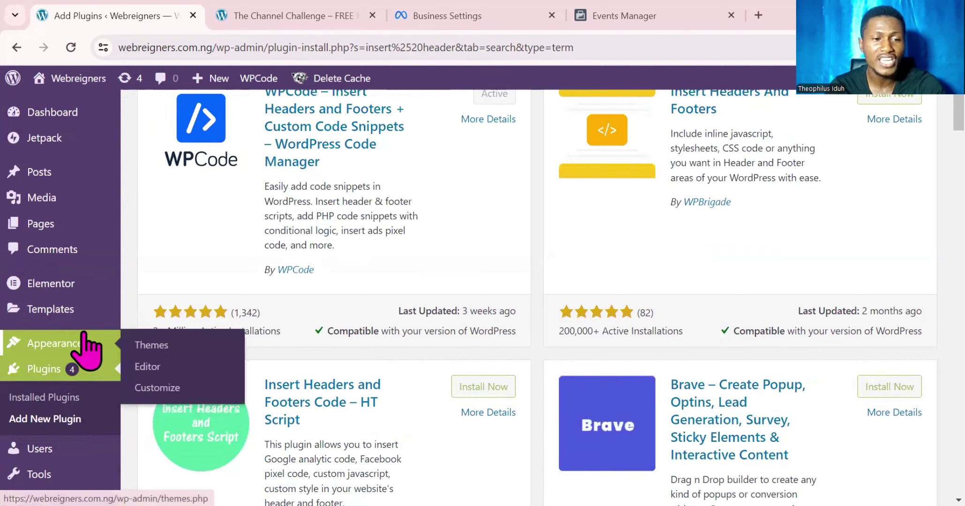
scroll(86, 349, "down", 8)
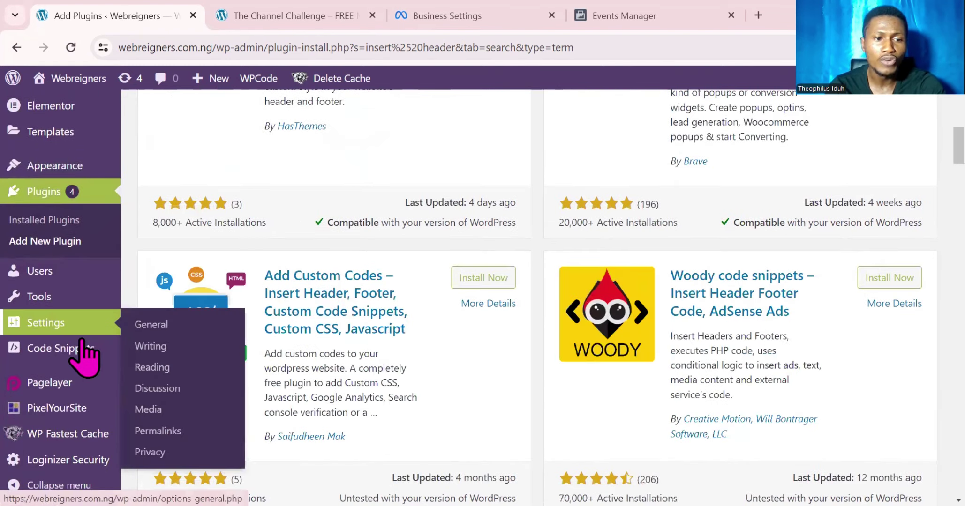
mouse_move(86, 358)
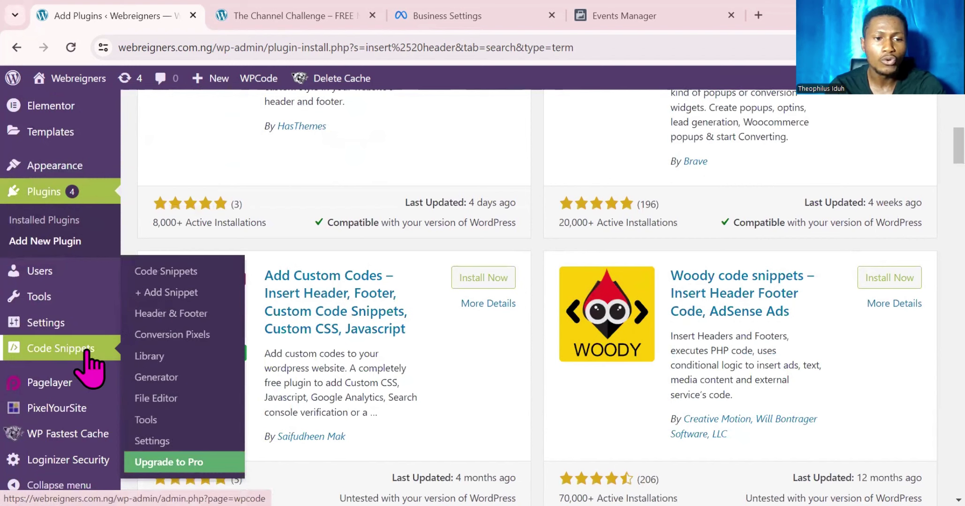
Paste the Meta Pixel base code into WPCode's global header on a new line below the domain-verification meta tag.
left_click(161, 315)
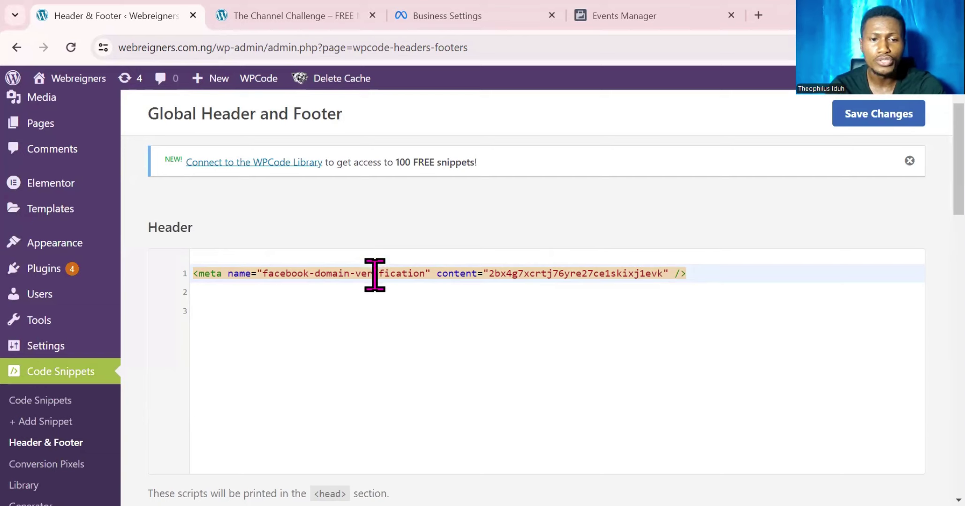
left_click(698, 274)
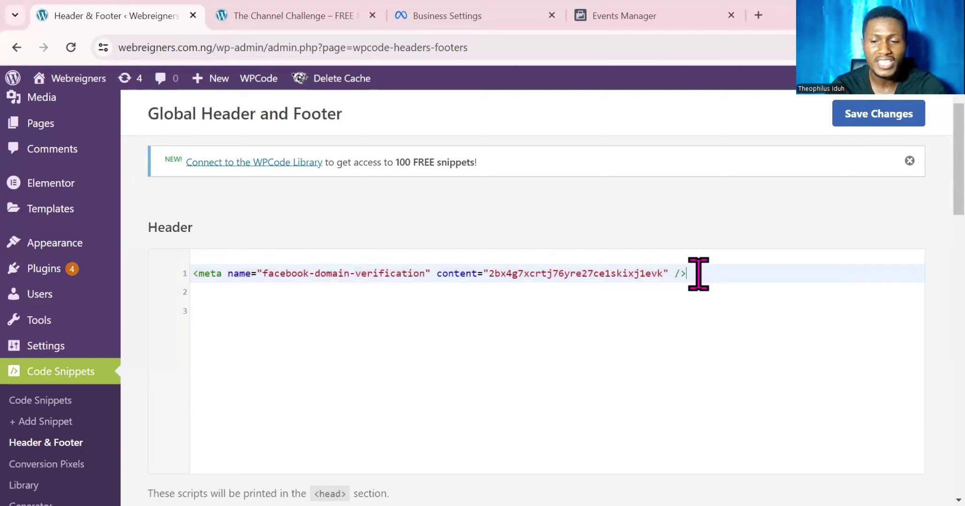
key("Return")
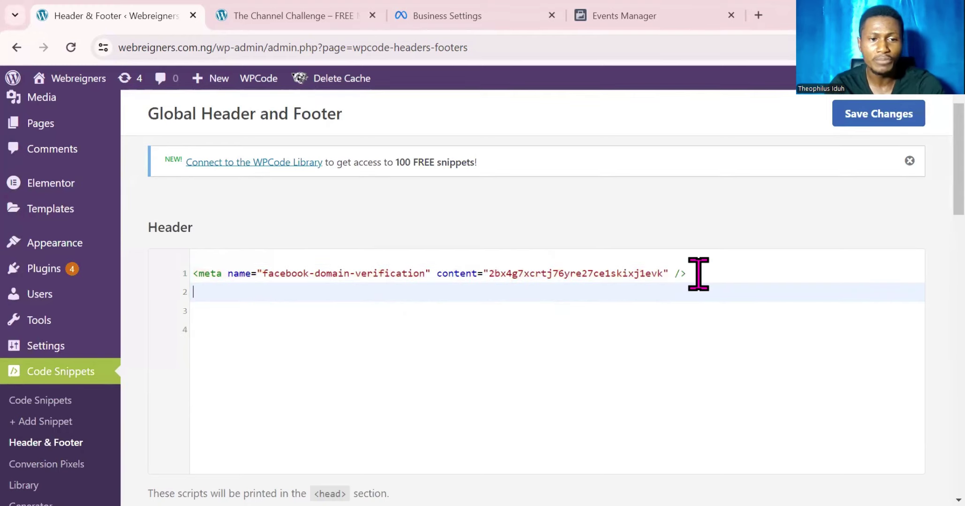
key("ctrl+v")
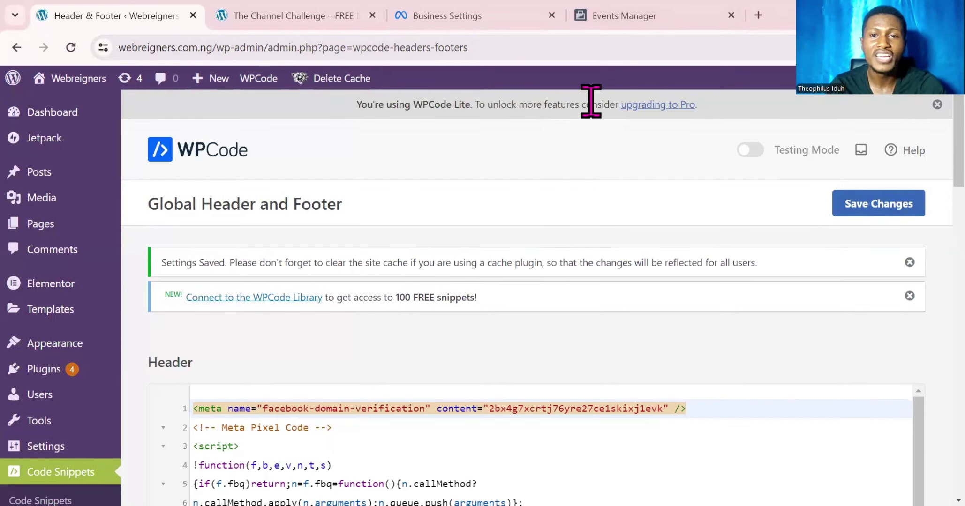
left_click(626, 22)
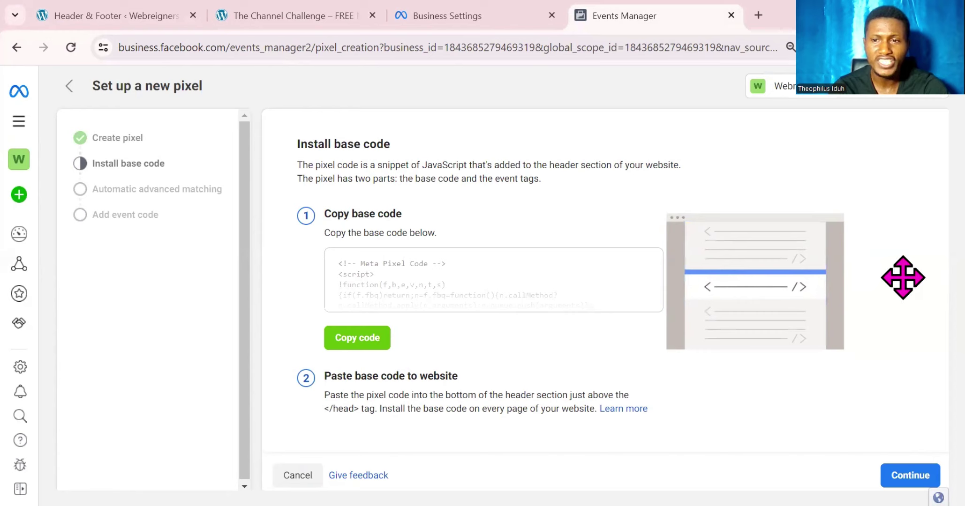
Turn on automatic advanced matching for the pixel and continue to the Add event code step.
left_click(908, 471)
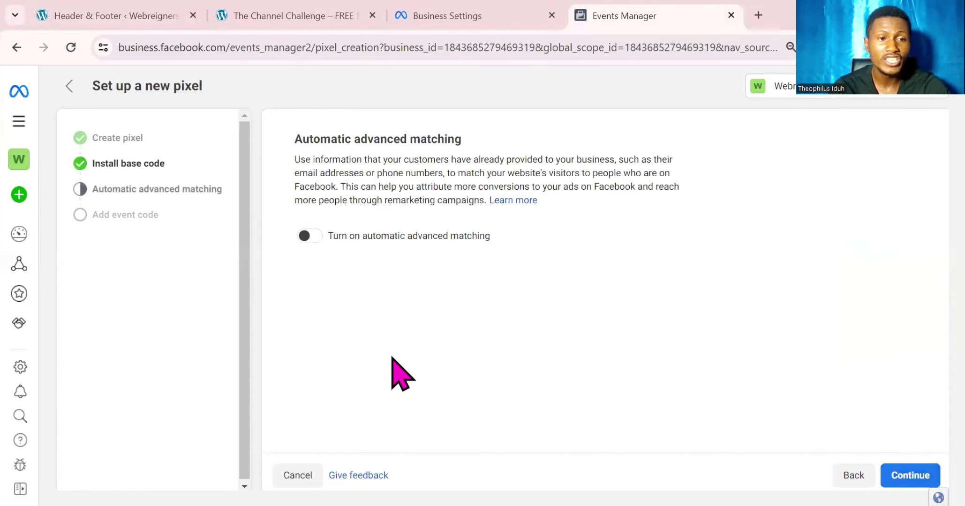
left_click(306, 236)
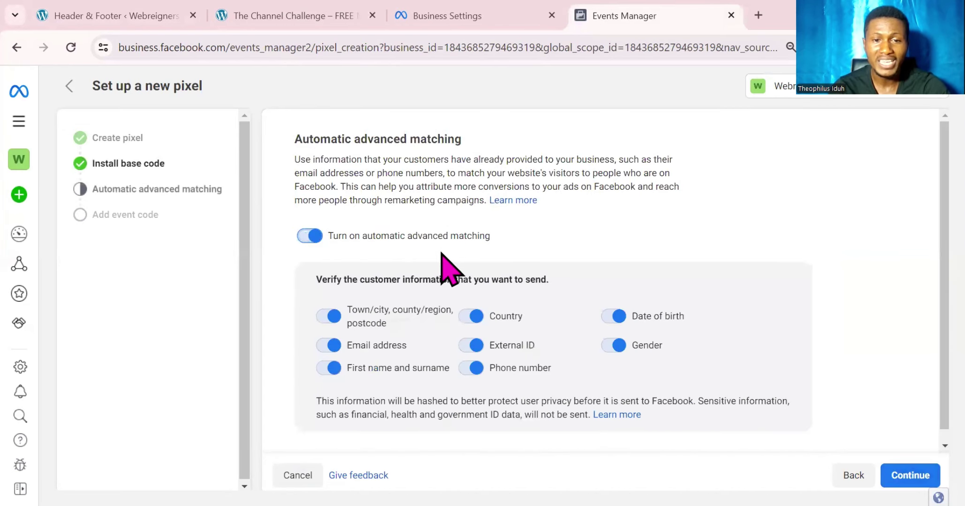
scroll(610, 352, "down", 1)
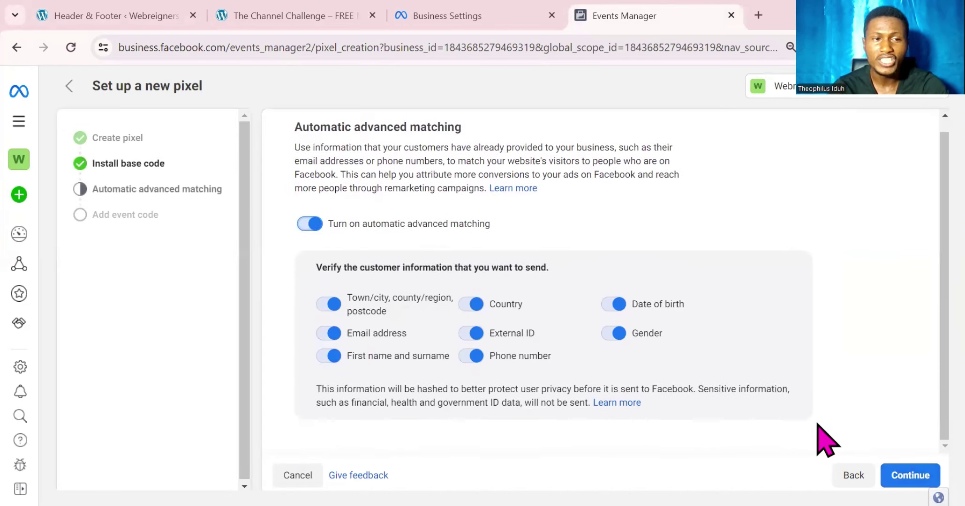
left_click(903, 471)
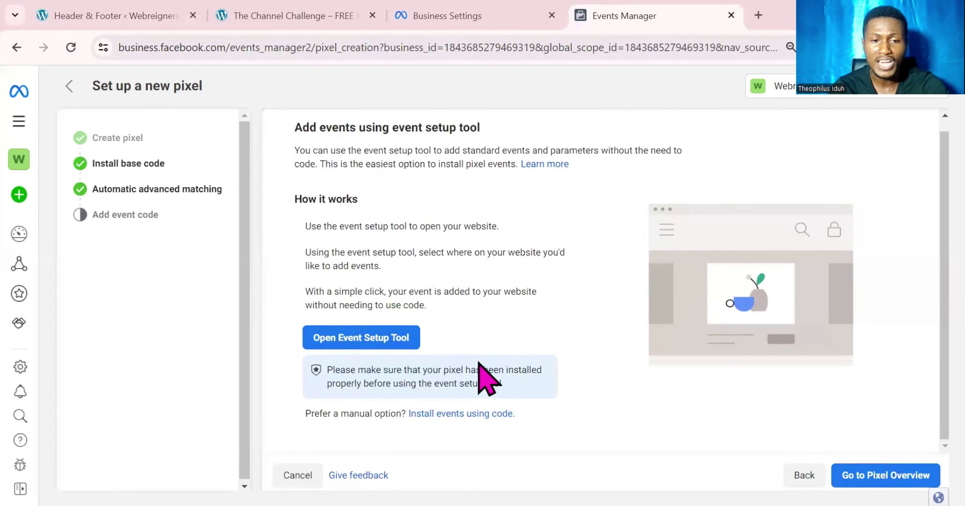
Leave the pixel setup and open the Web pixel's Overview.
left_click(886, 466)
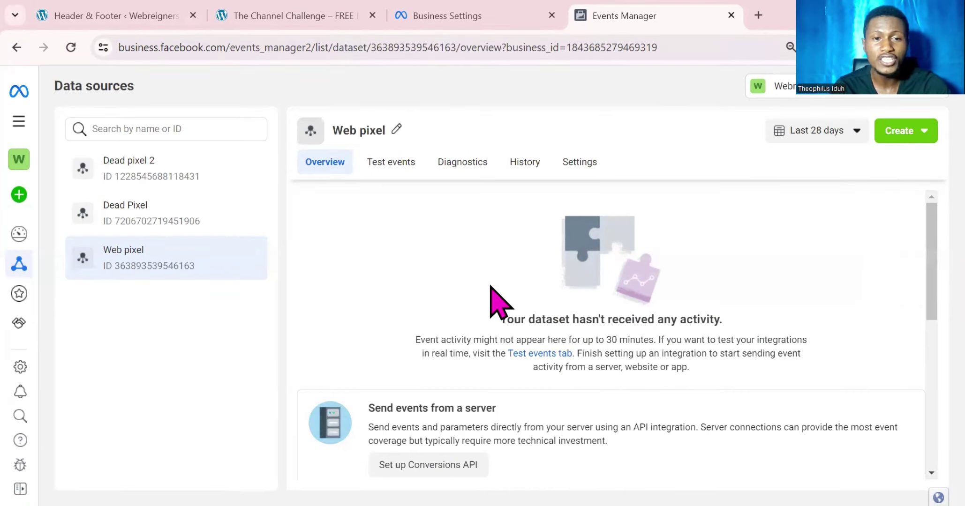
Open the Web pixel's Test events and copy the Channel Challenge landing page address.
left_click(398, 174)
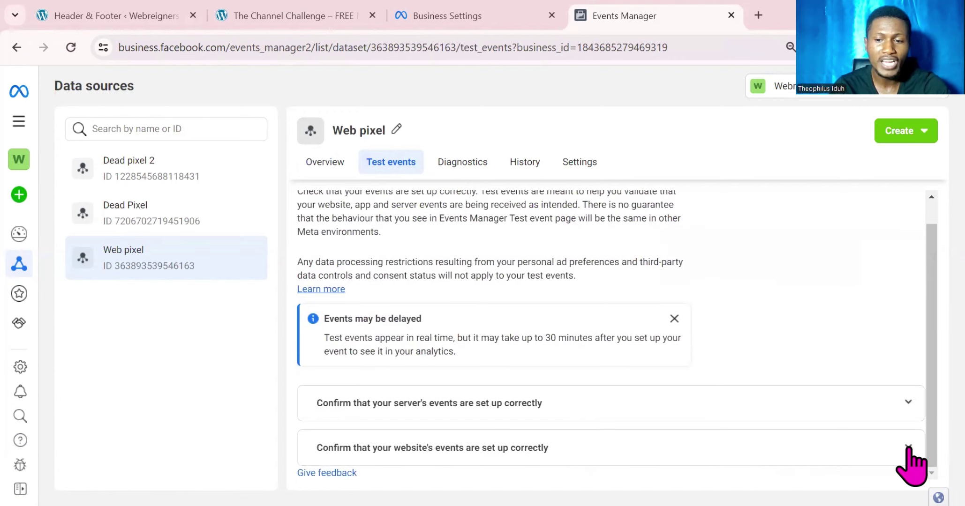
left_click(828, 450)
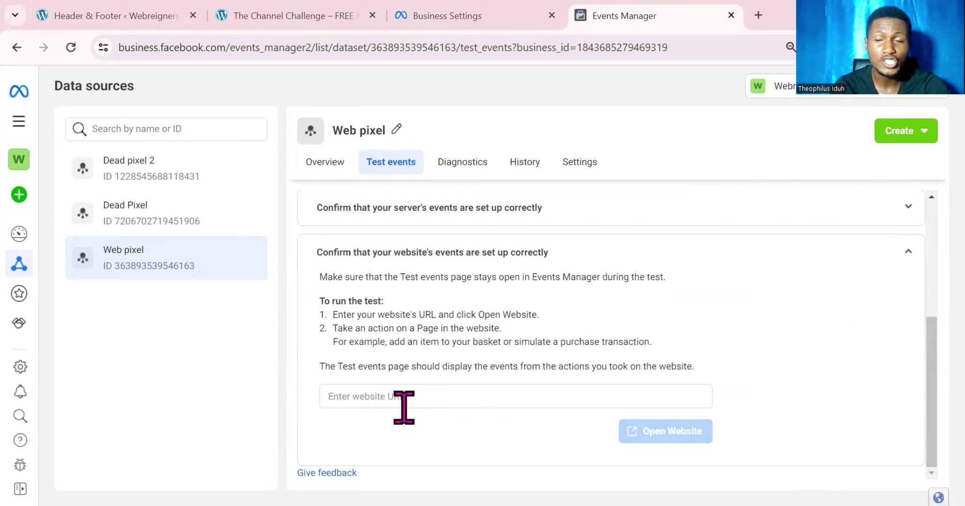
left_click(324, 18)
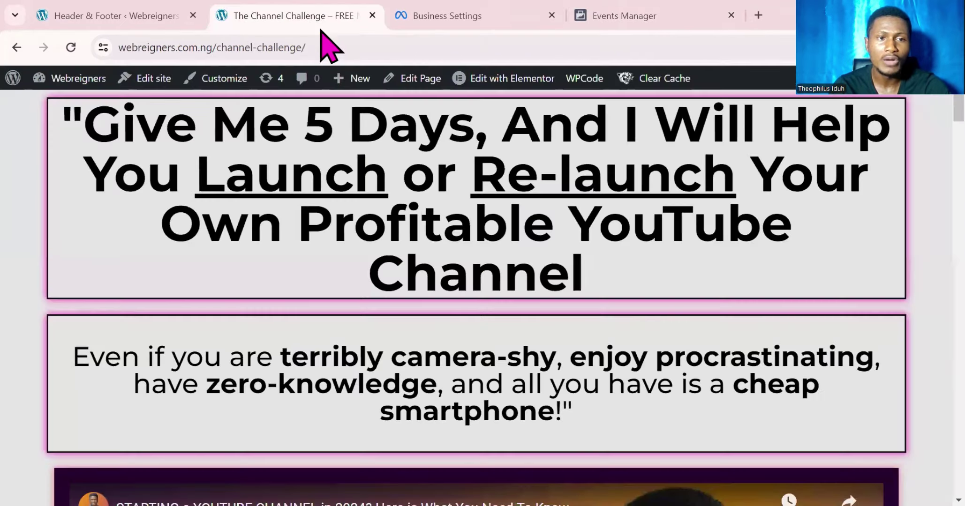
left_click(314, 47)
key("ctrl+c")
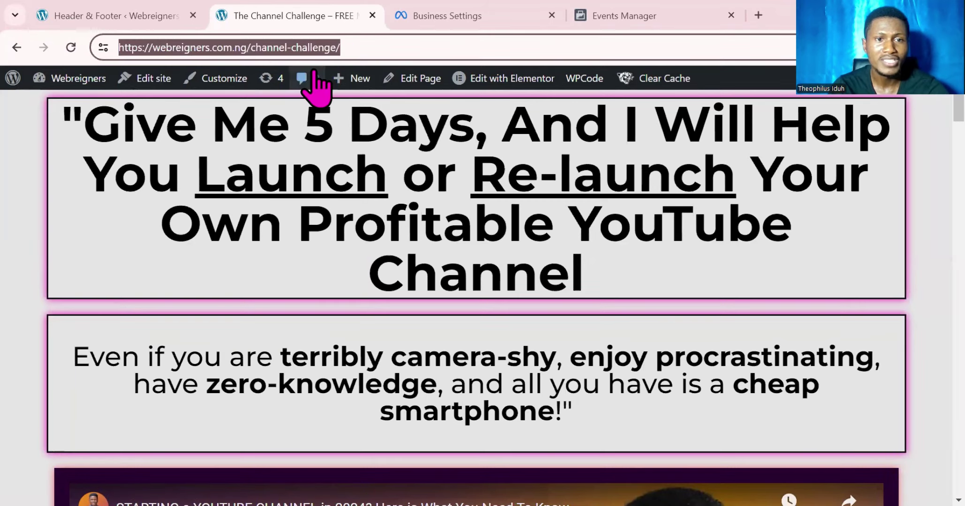
Open the website from Test events and check that a processed PageView arrives.
left_click(616, 26)
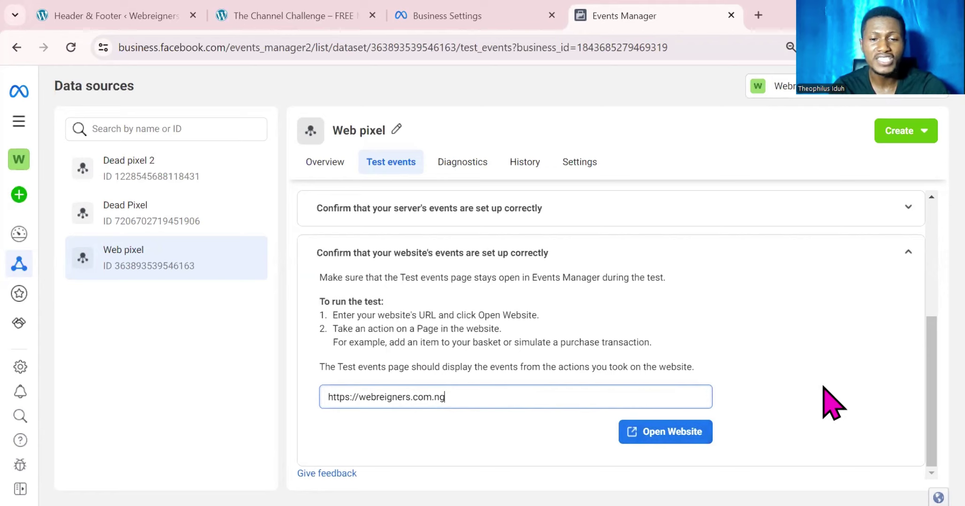
left_click(684, 434)
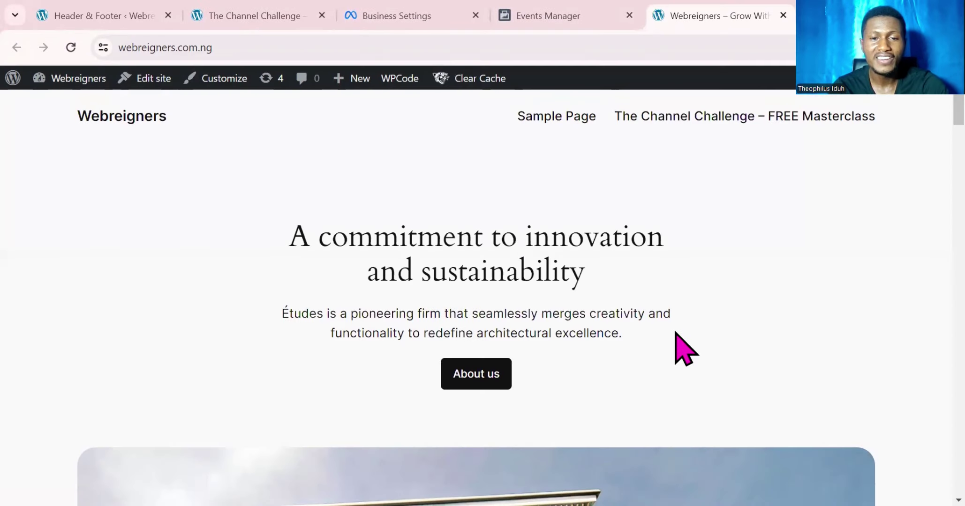
left_click(553, 21)
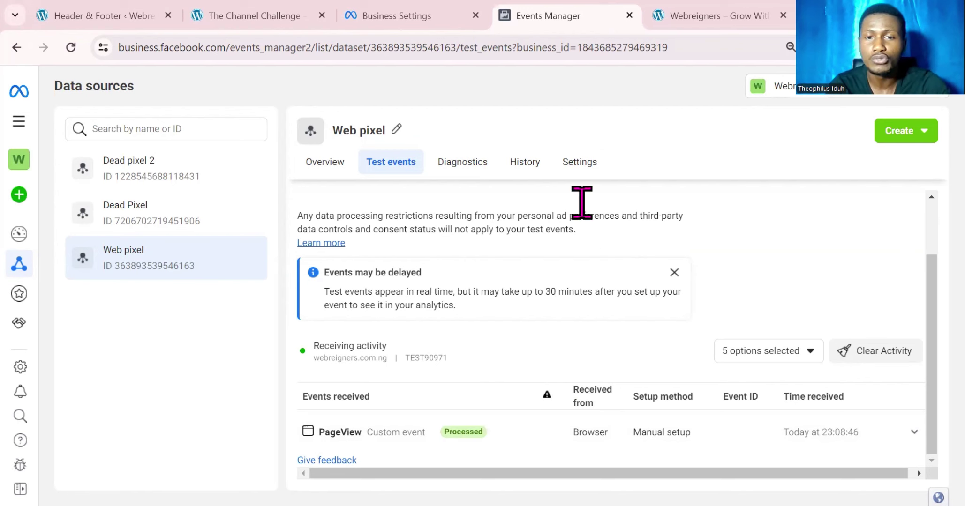
Launch the Event Setup Tool from Web pixel Settings on the pasted channel-challenge page URL.
left_click(578, 165)
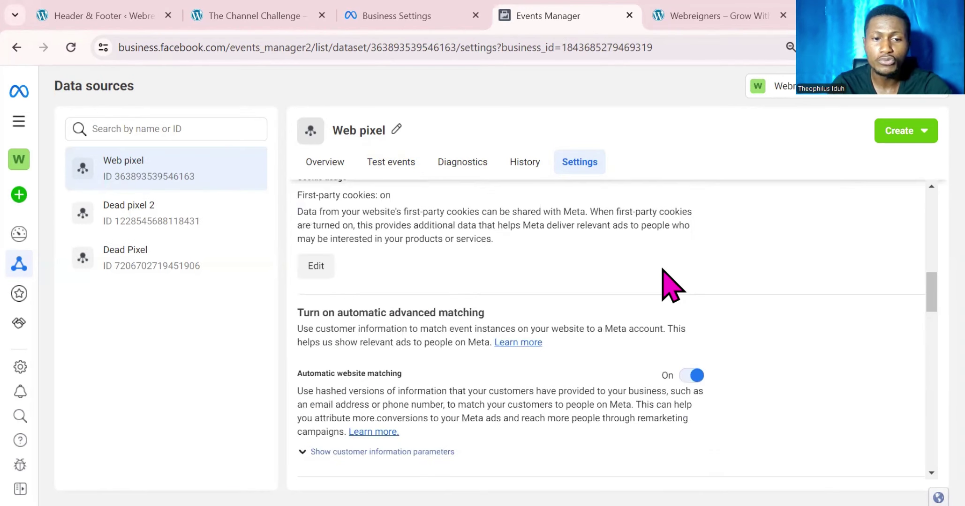
scroll(670, 284, "down", 6)
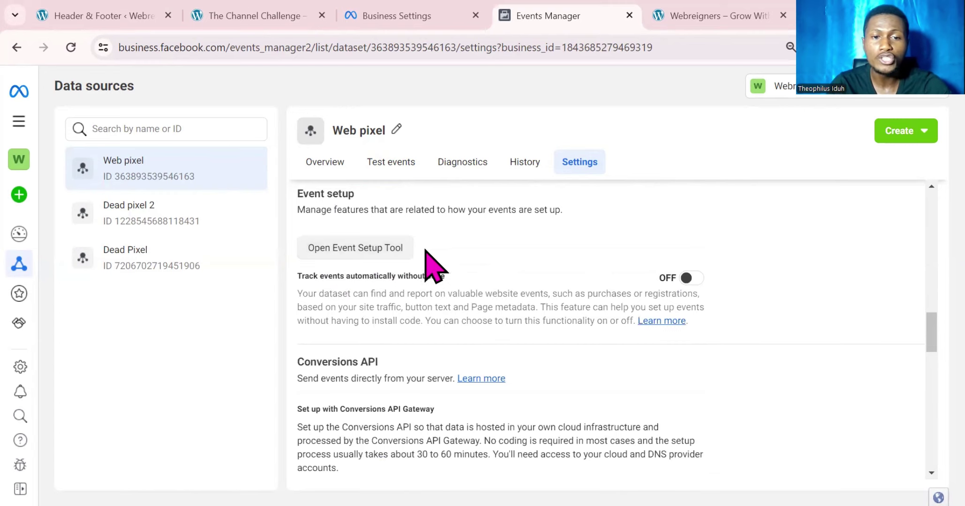
left_click(360, 247)
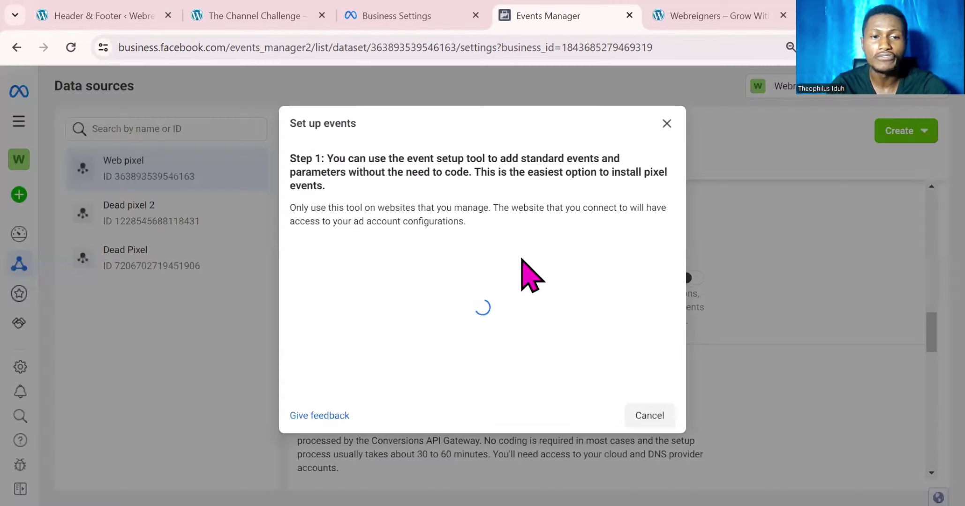
left_click(378, 257)
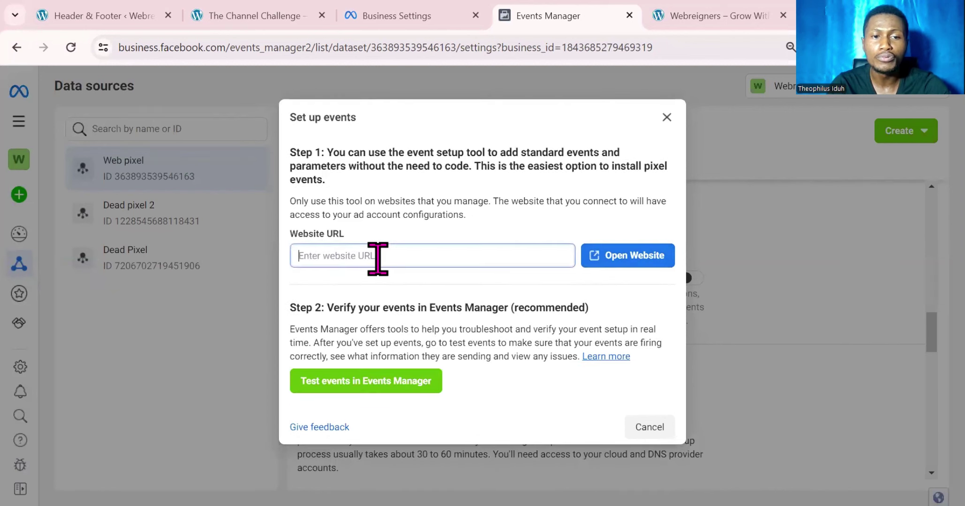
key("ctrl+v")
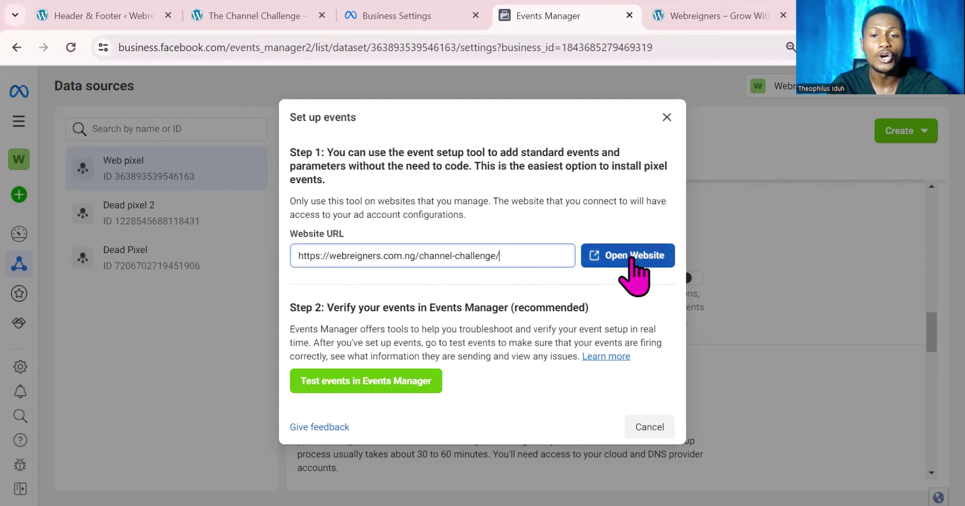
left_click(632, 259)
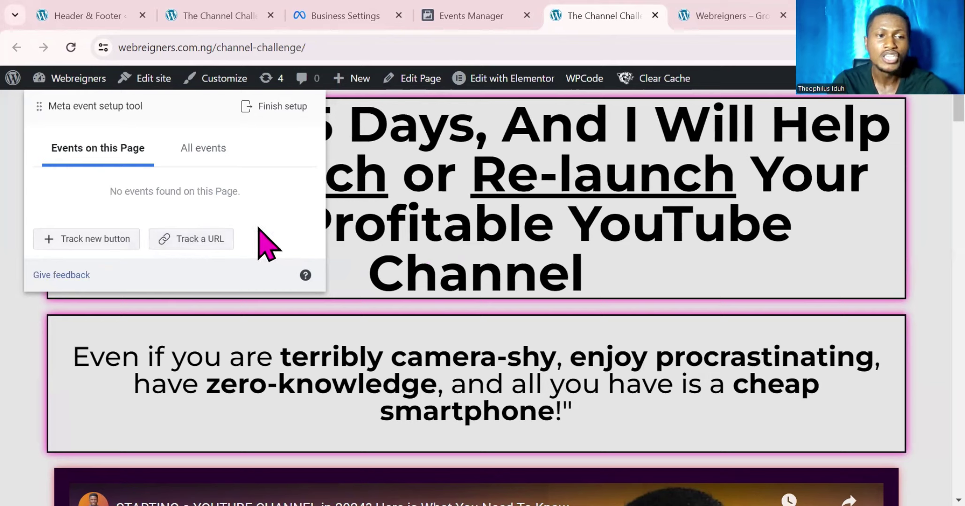
Start tracking a new button and pick JOIN FOR FREE NOW on the channel-challenge page.
left_click(86, 239)
scroll(645, 304, "down", 3)
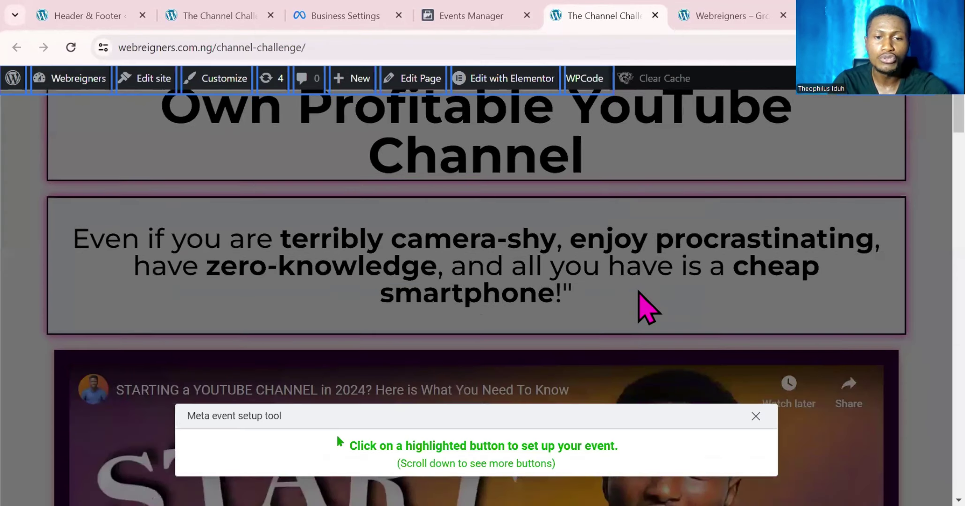
scroll(643, 306, "down", 14)
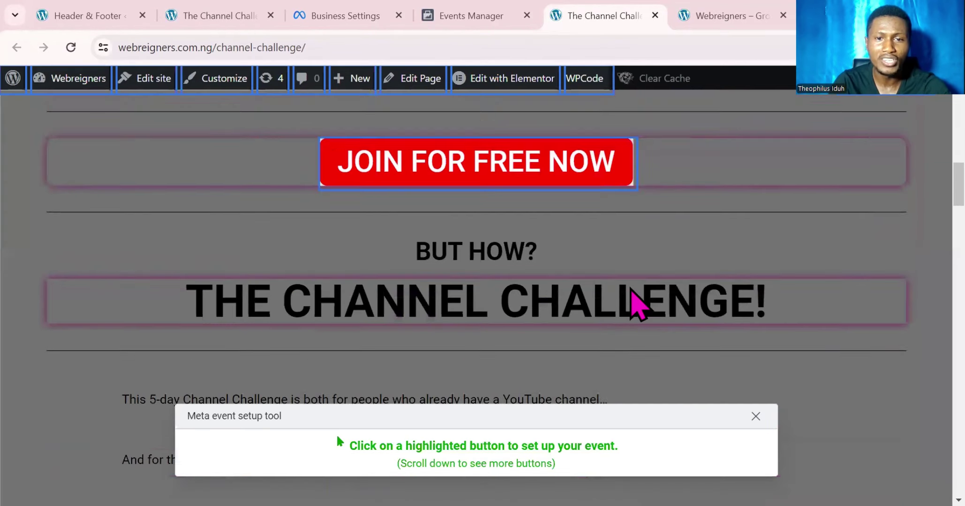
scroll(631, 290, "up", 4)
left_click(566, 347)
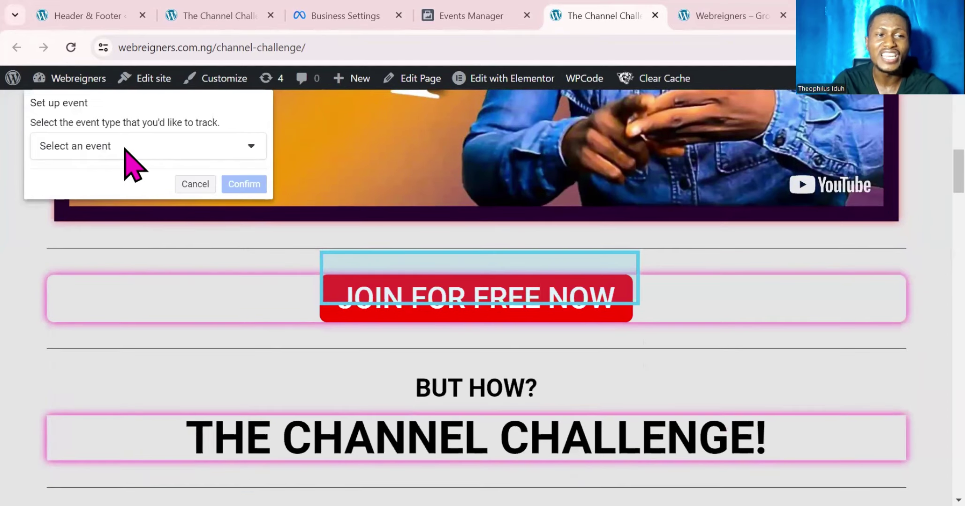
Assign the Lead event type to the JOIN FOR FREE NOW button and confirm it.
left_click(249, 147)
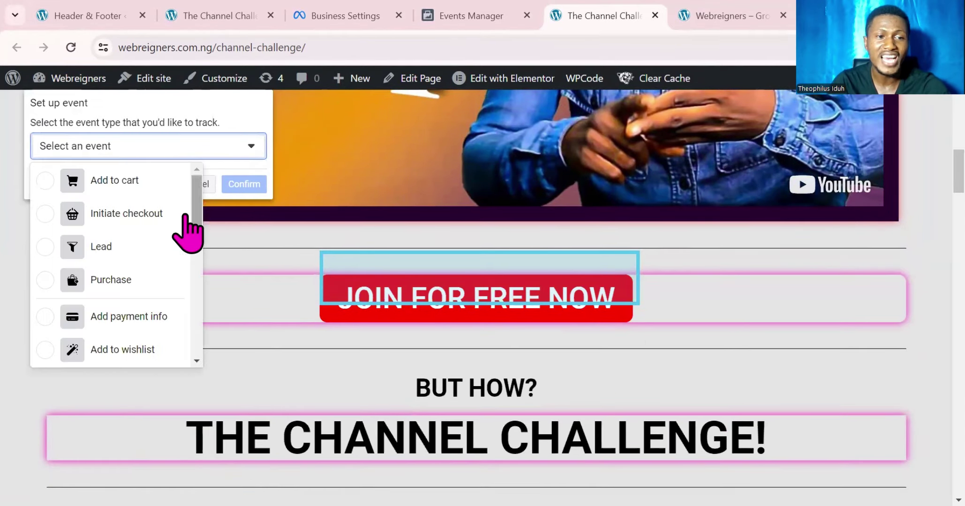
left_click(122, 247)
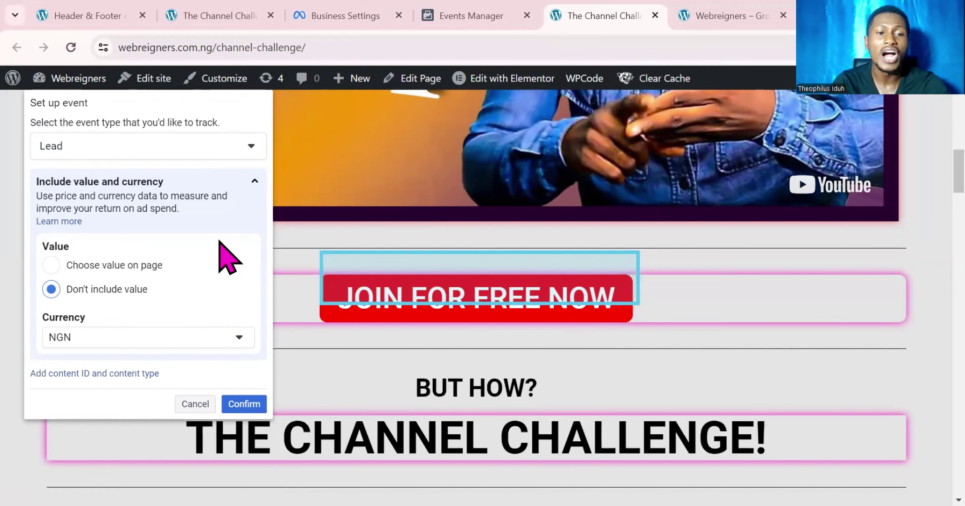
scroll(226, 254, "down", 2)
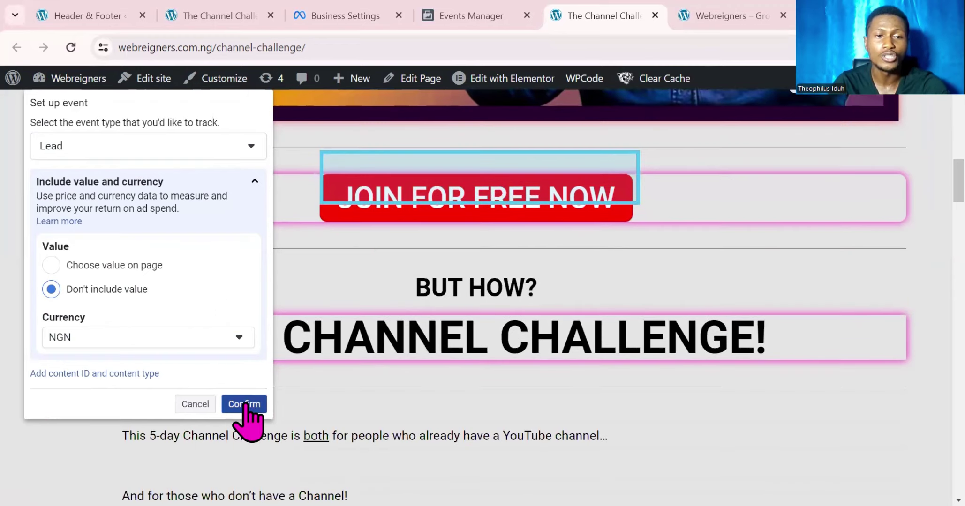
left_click(244, 404)
Finish the event setup and submit 'Yes' feedback on its helpfulness.
left_click(275, 109)
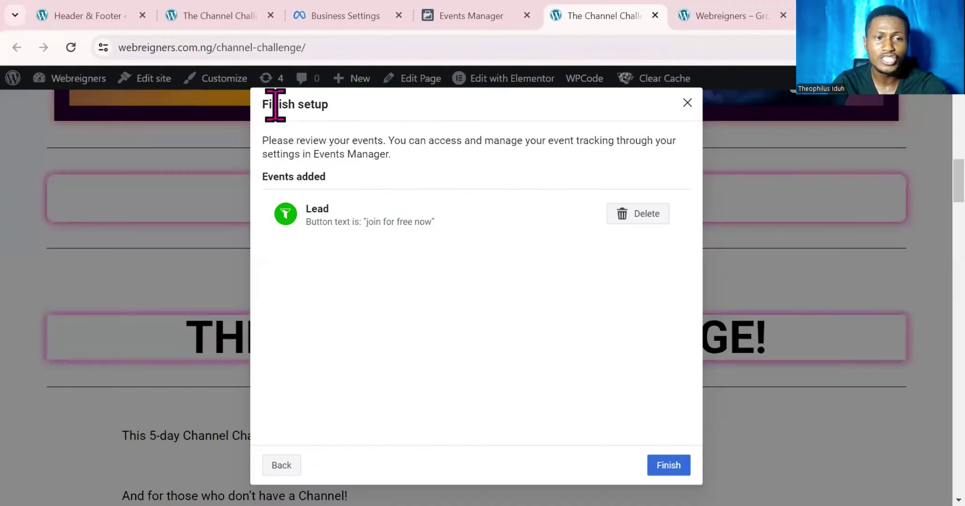
left_click(675, 450)
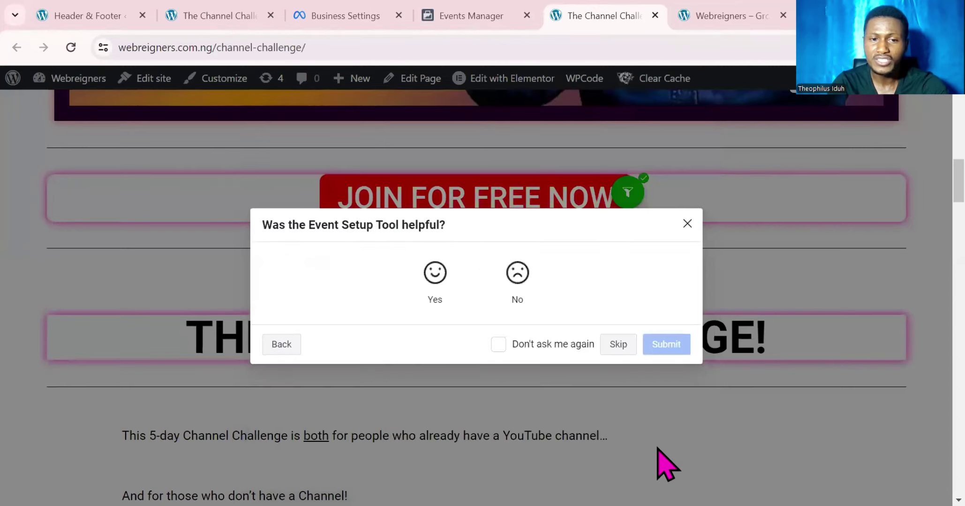
left_click(435, 278)
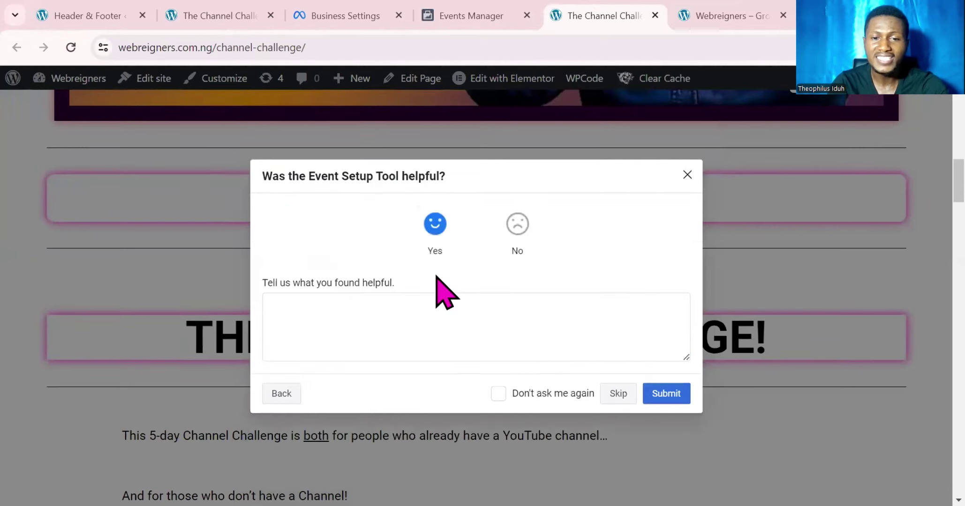
left_click(666, 394)
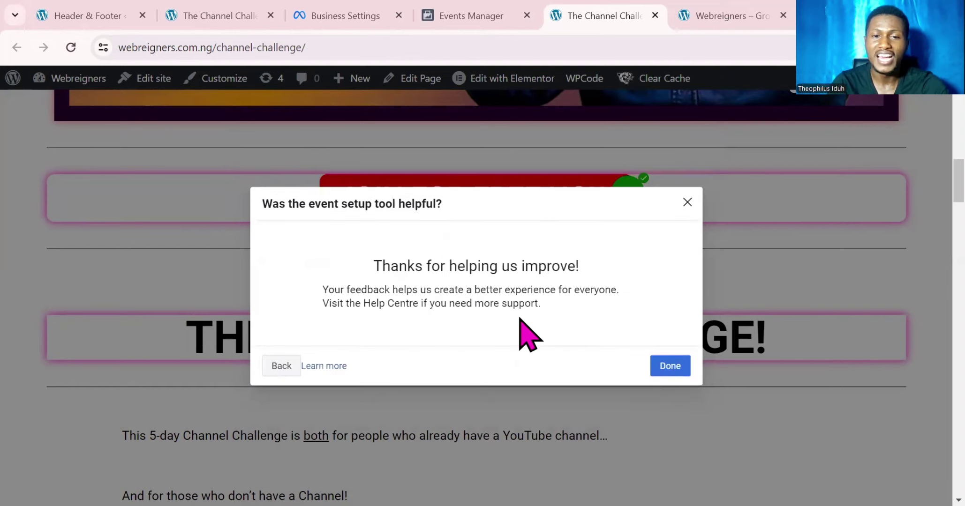
left_click(687, 368)
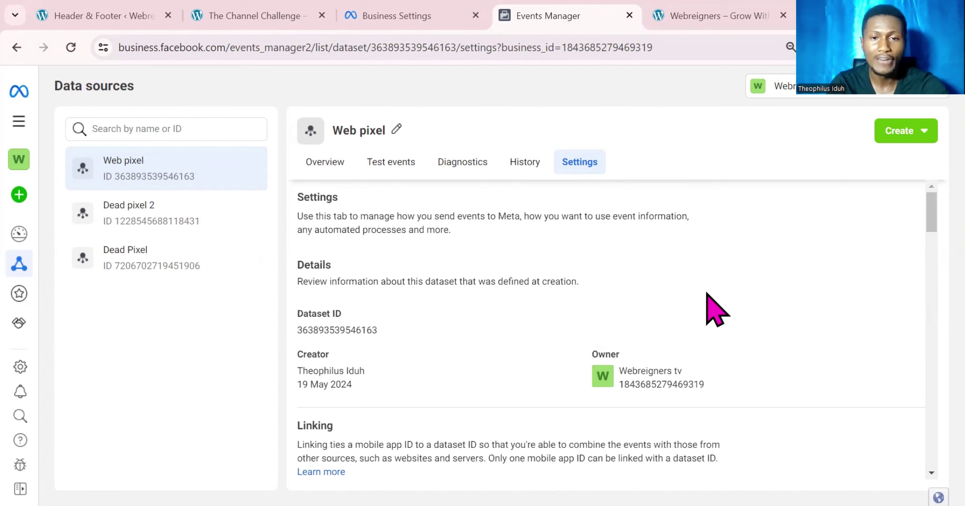
Review the Web pixel's History, highlighting the Lead event, advanced matching and sharing rows.
scroll(716, 309, "down", 8)
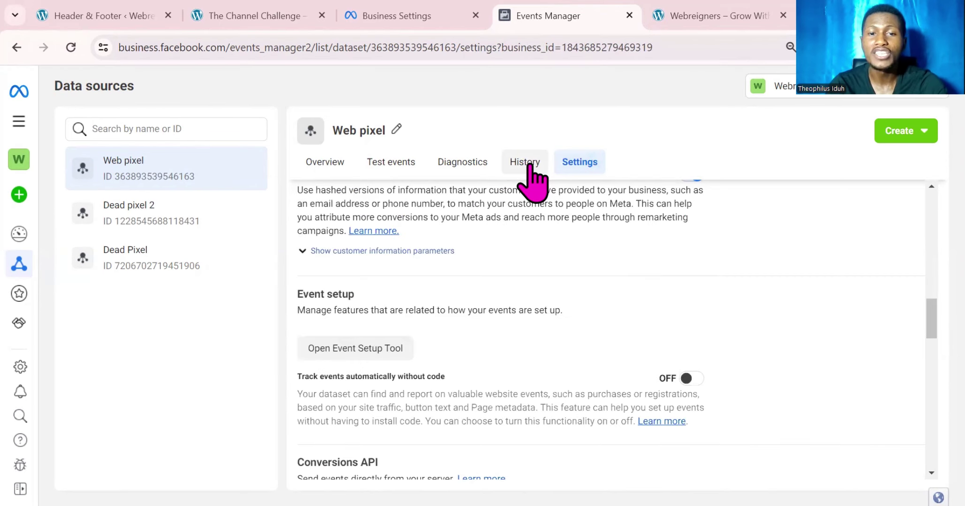
left_click(530, 167)
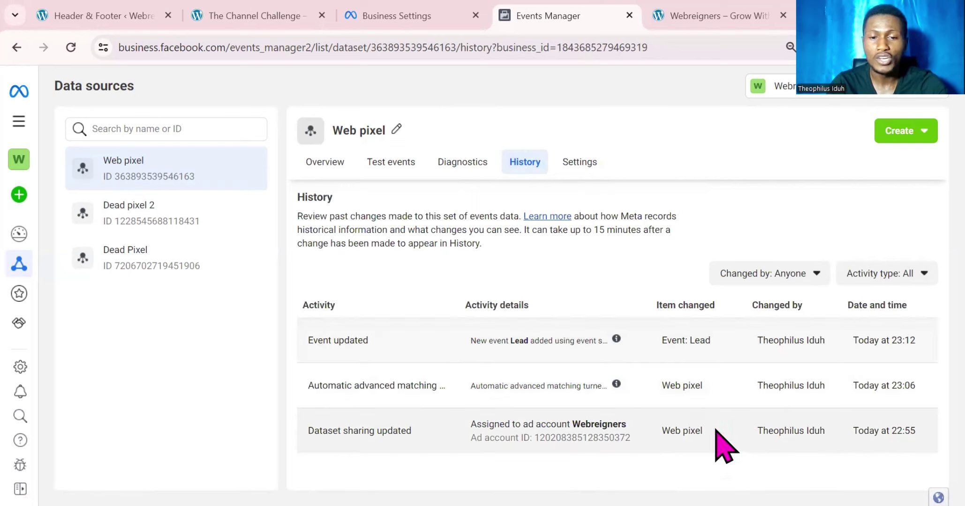
left_click_drag(708, 434, 666, 431)
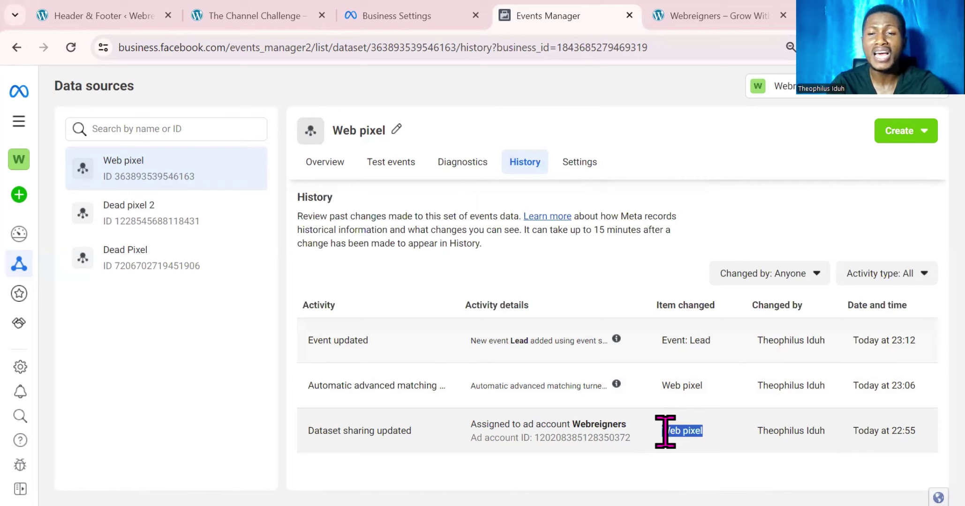
left_click_drag(665, 431, 646, 431)
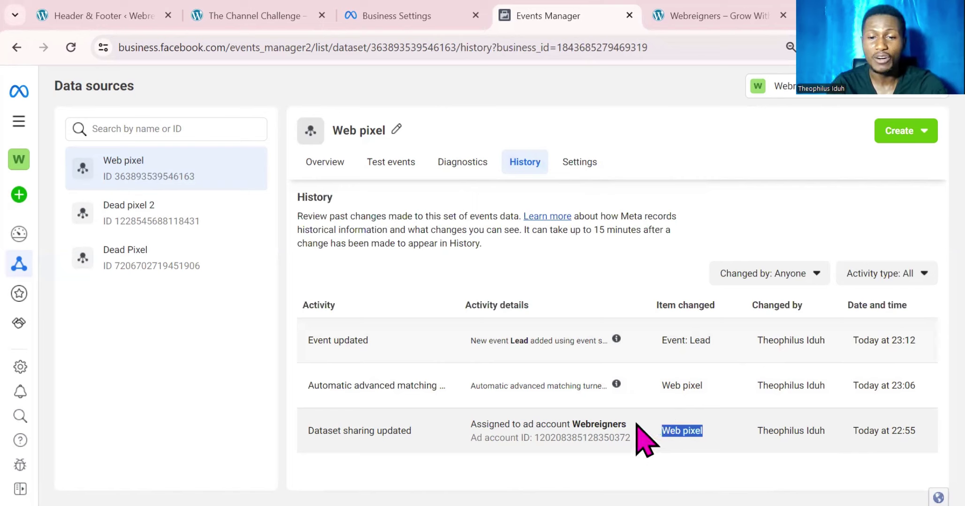
left_click(719, 390)
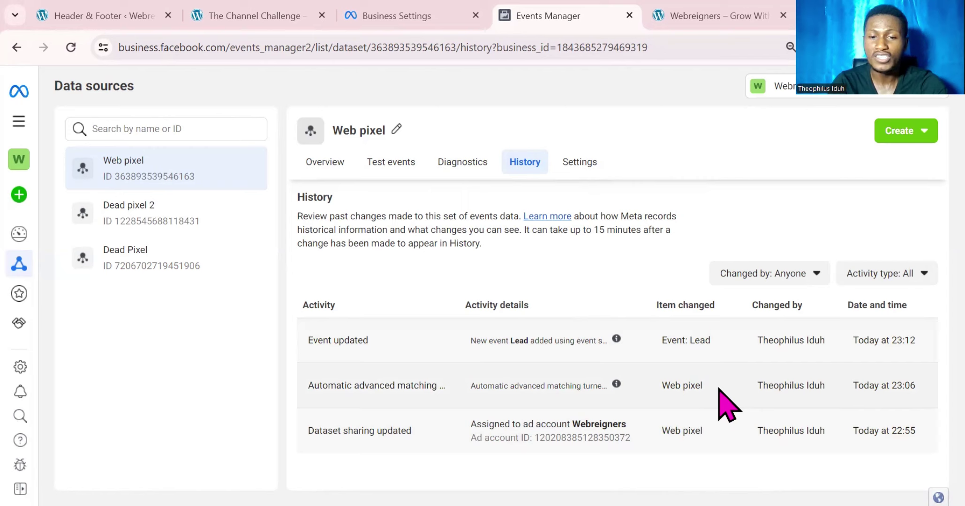
left_click_drag(705, 388, 666, 390)
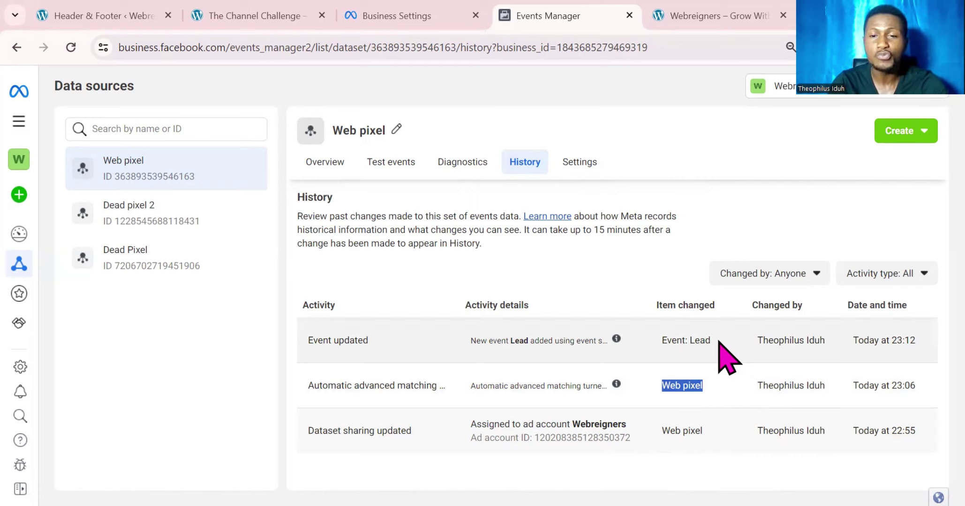
left_click_drag(719, 341, 689, 340)
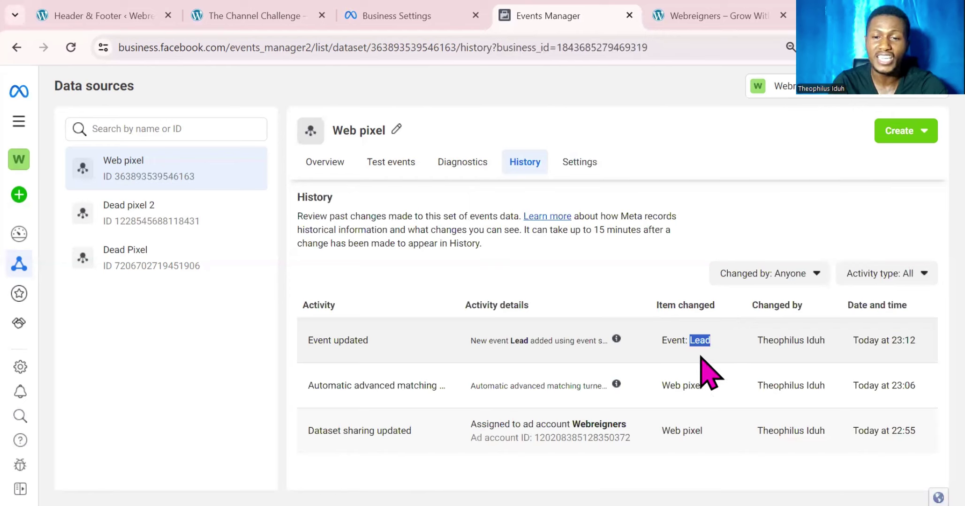